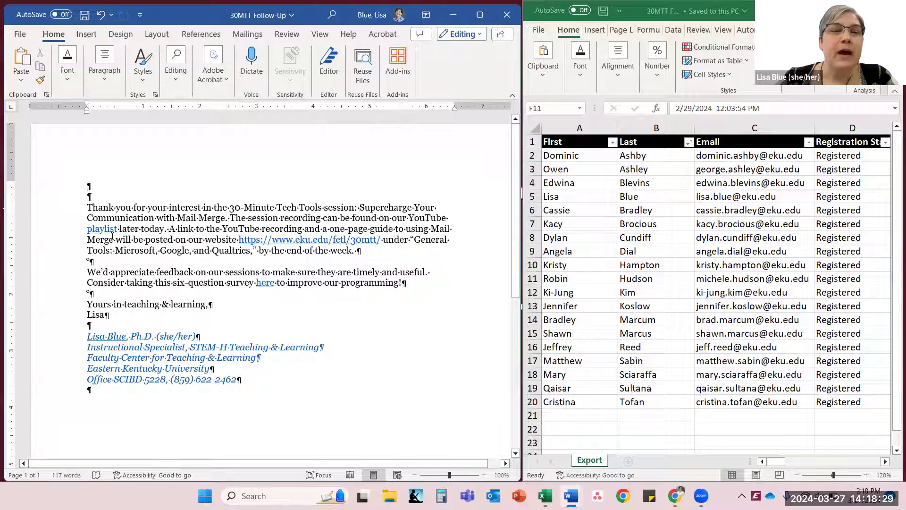
Start a mail merge from the follow-up message as e-mail messages
{"action": "mouse_move", "coordinate": [97, 230]}
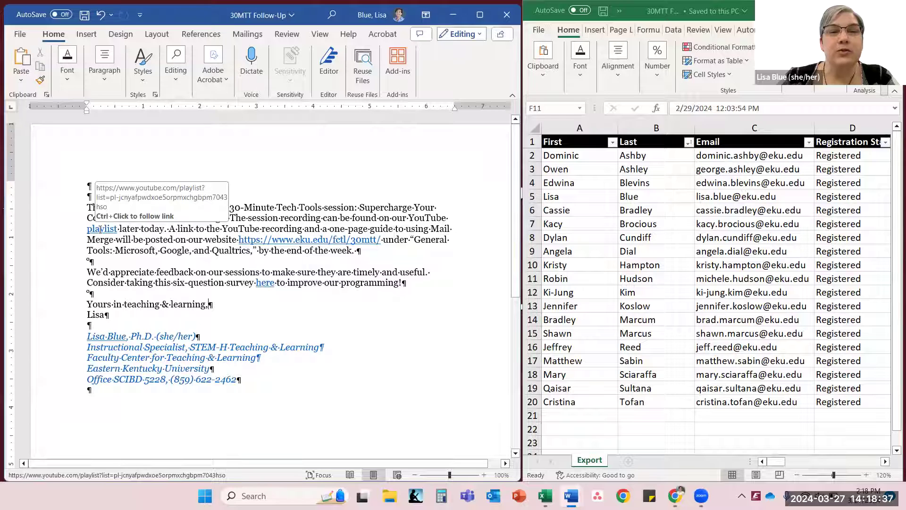
{"action": "mouse_move", "coordinate": [279, 240]}
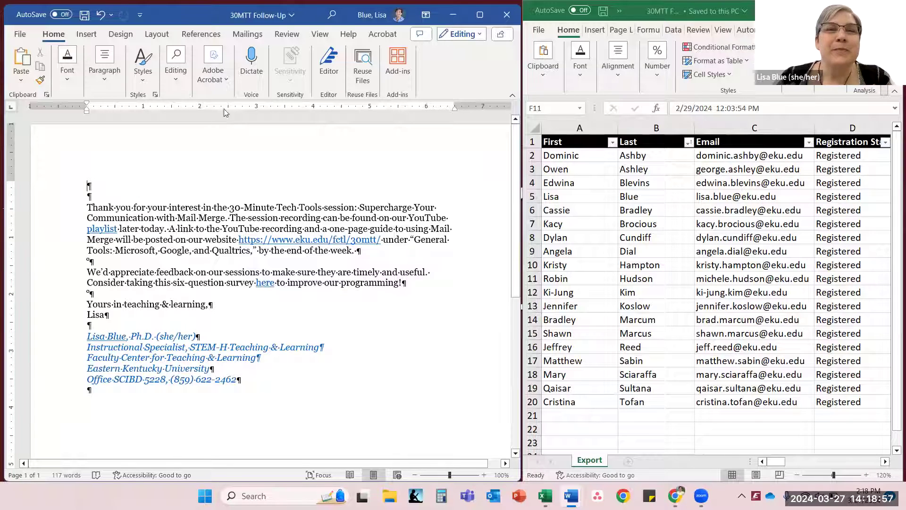
{"action": "left_click", "coordinate": [249, 34]}
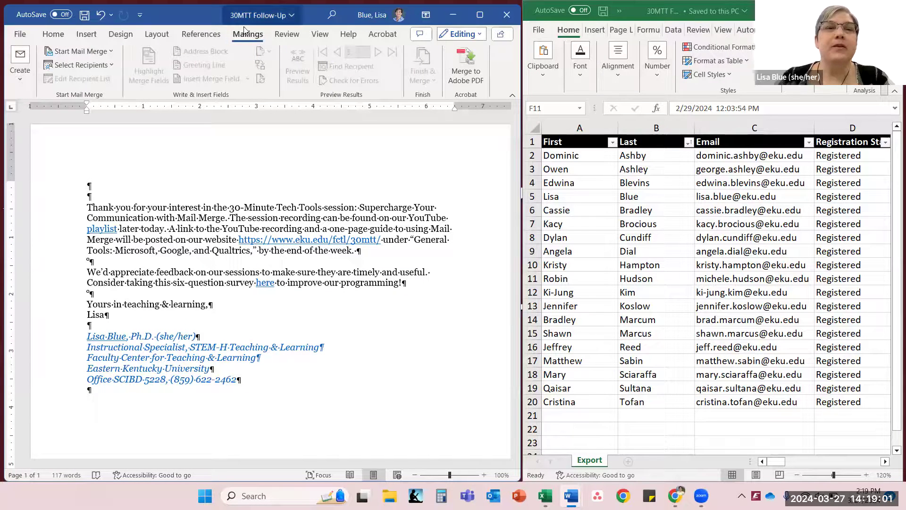
{"action": "left_click", "coordinate": [64, 52]}
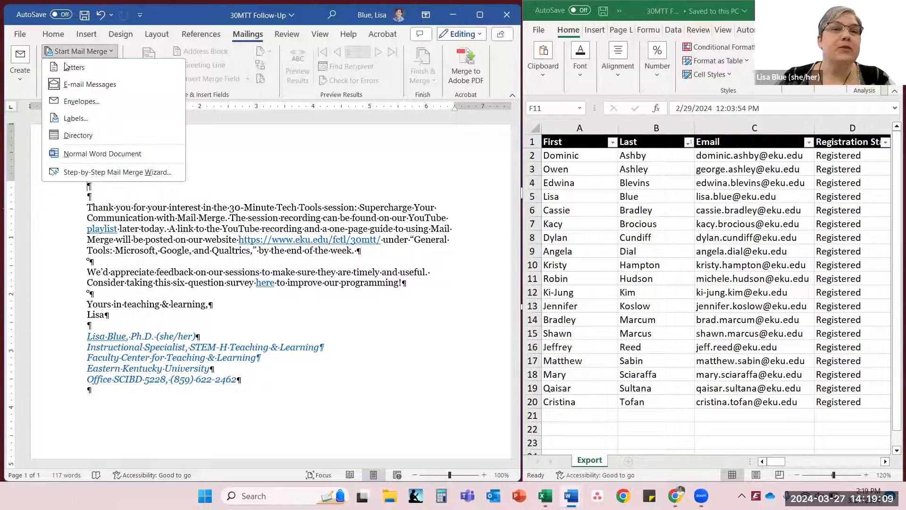
{"action": "left_click", "coordinate": [72, 86]}
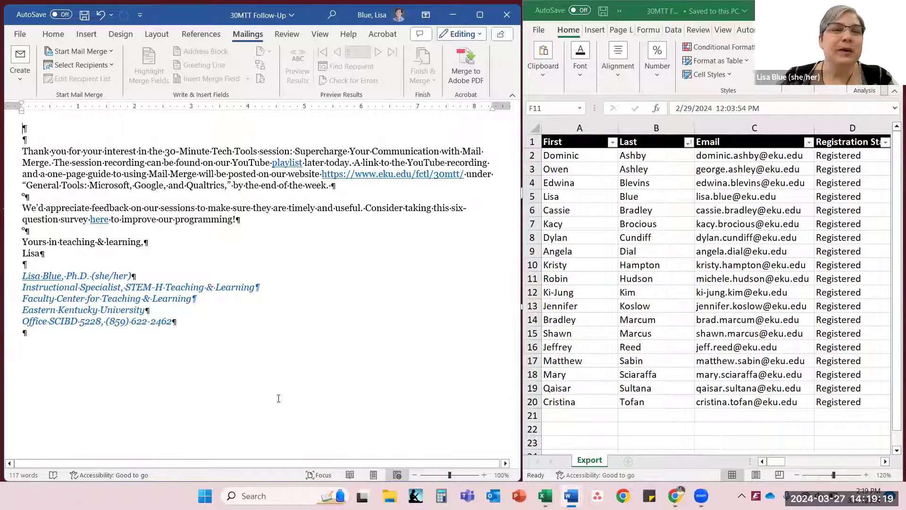
Examine the First, Last and Email columns of the recipient spreadsheet in Excel
{"action": "left_click", "coordinate": [73, 66]}
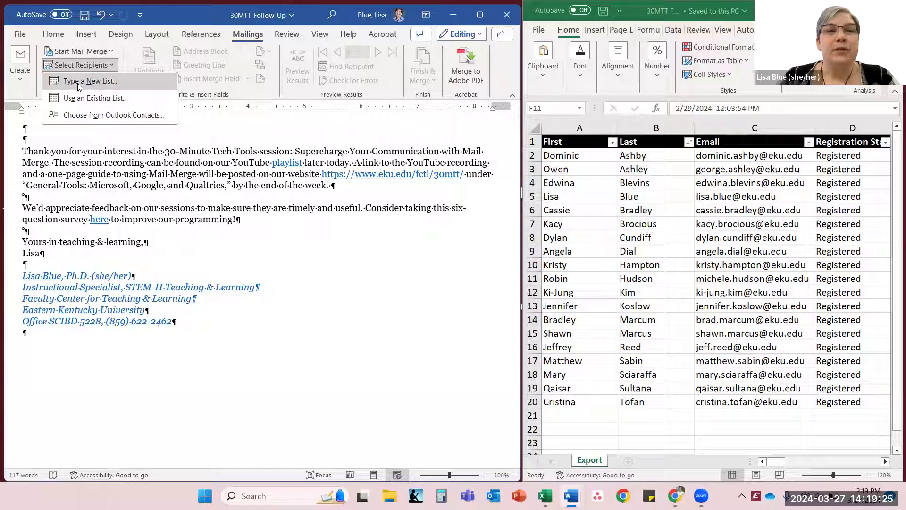
{"action": "left_click", "coordinate": [889, 11]}
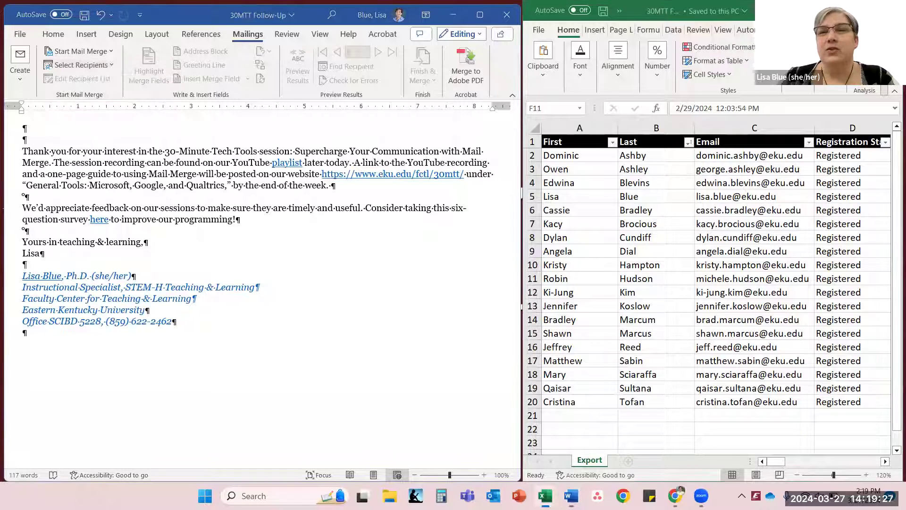
{"action": "left_click", "coordinate": [655, 285]}
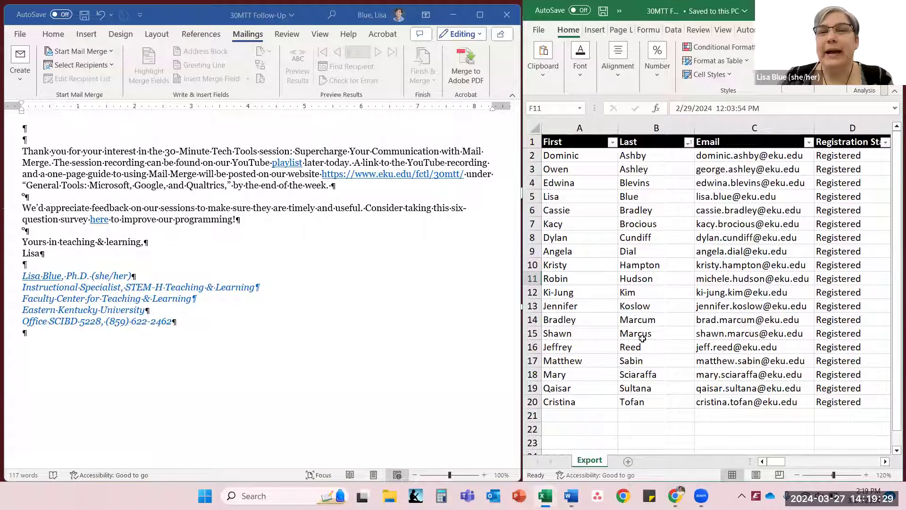
{"action": "left_click", "coordinate": [563, 143]}
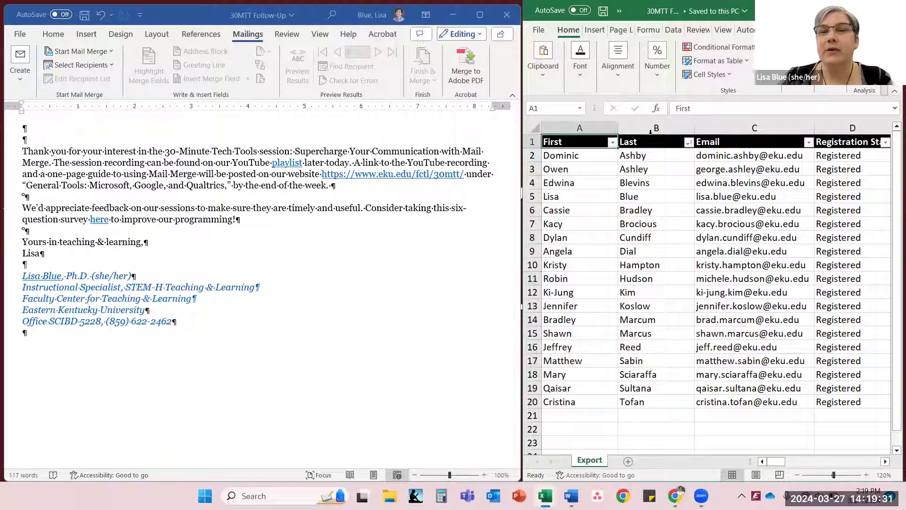
{"action": "left_click", "coordinate": [650, 142]}
{"action": "left_click", "coordinate": [710, 143]}
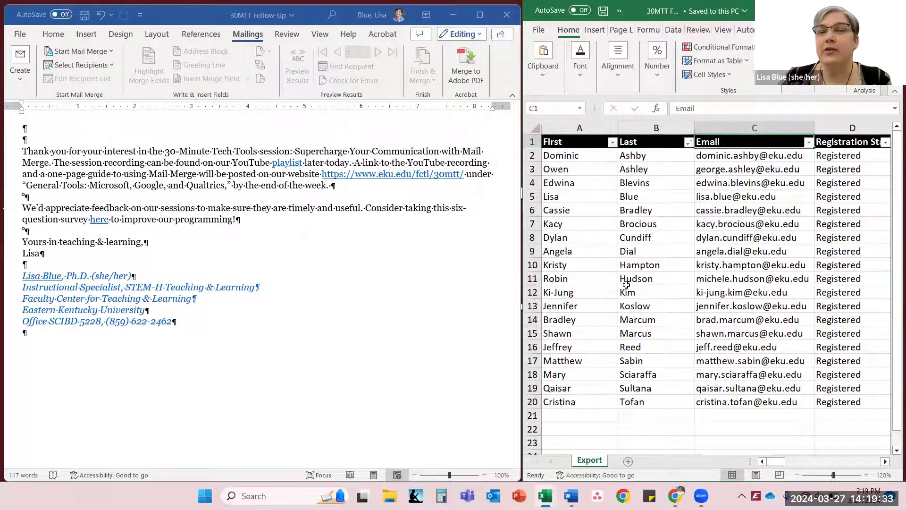
{"action": "left_click_drag", "start_coordinate": [783, 463], "coordinate": [762, 467]}
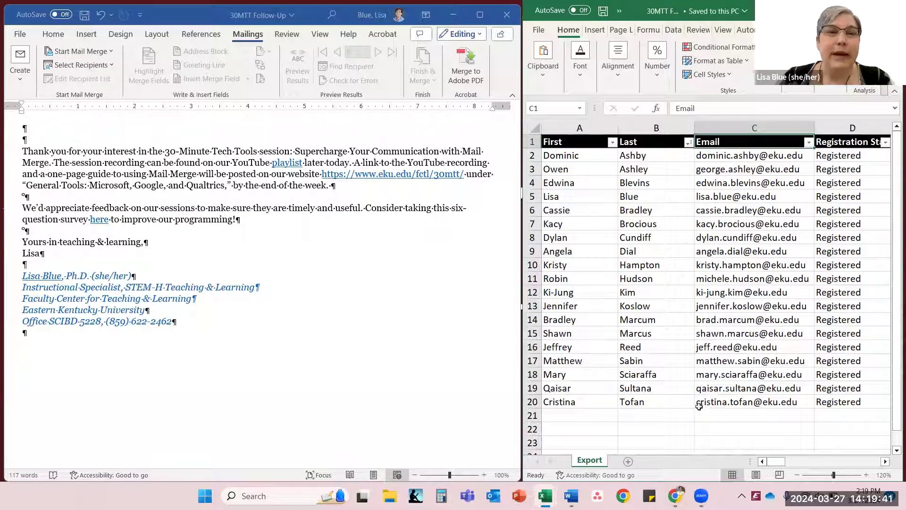
Browse for an existing recipient list in the FCTL Programming subfolder "30MTT - 2024-03-07 - Supercharge Your Communication with Mail Merge - Blue"
{"action": "left_click", "coordinate": [63, 134]}
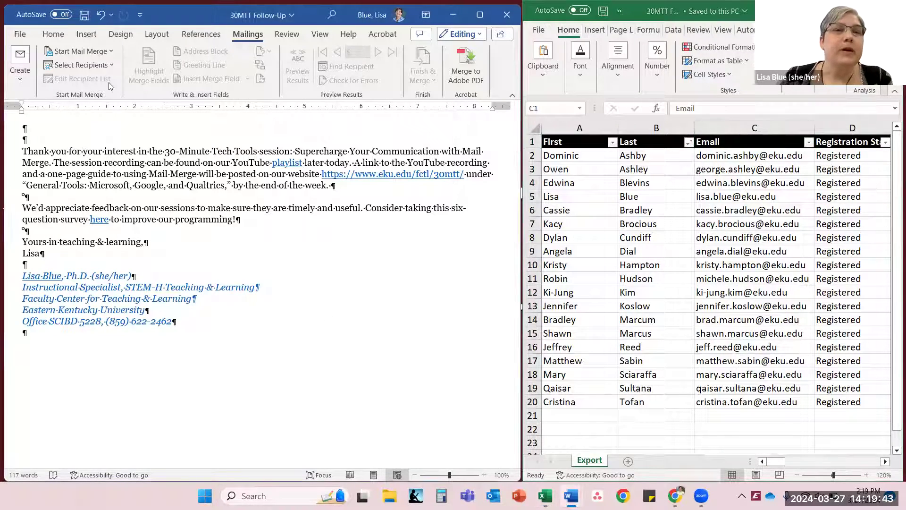
{"action": "left_click", "coordinate": [94, 67]}
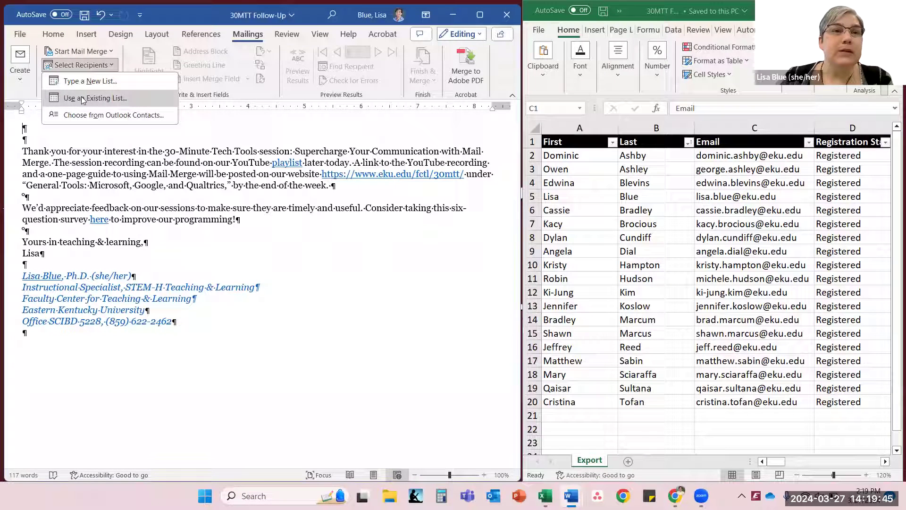
{"action": "left_click", "coordinate": [82, 99]}
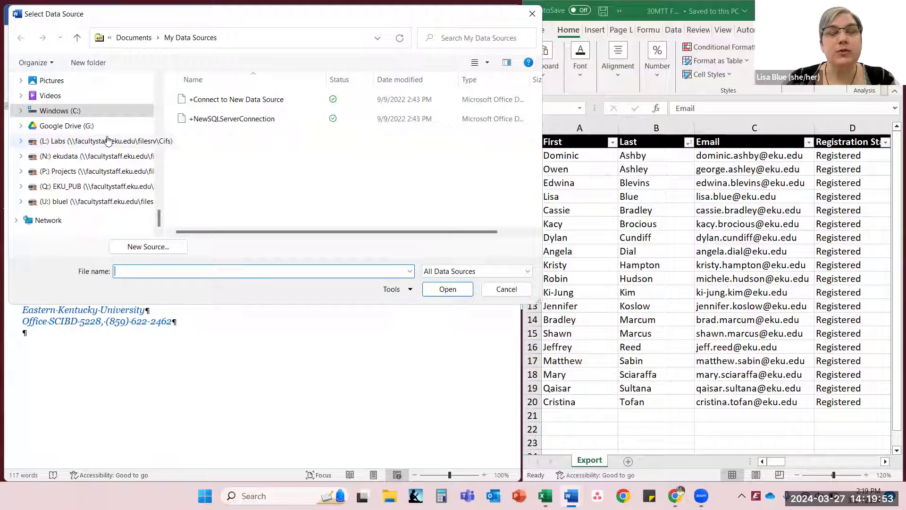
{"action": "scroll", "coordinate": [108, 141], "scroll_direction": "up", "scroll_amount": 10}
{"action": "scroll", "coordinate": [101, 141], "scroll_direction": "up", "scroll_amount": 3}
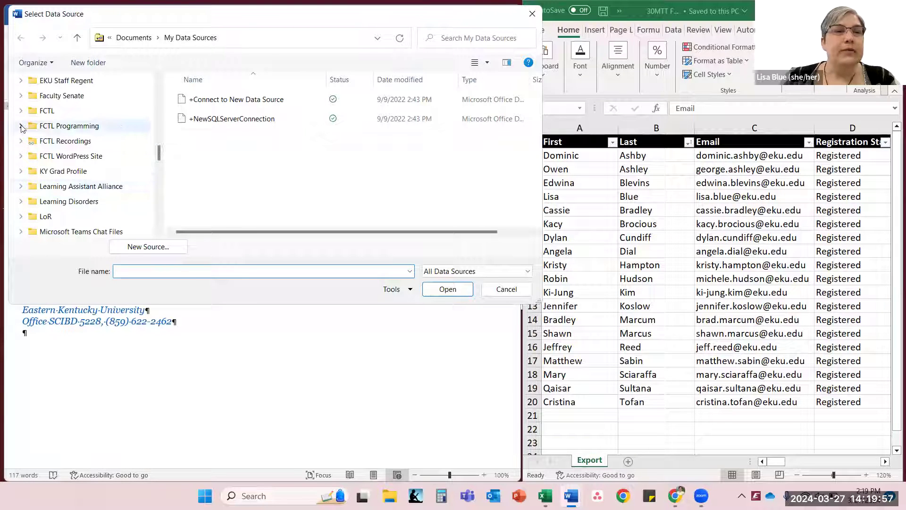
{"action": "left_click", "coordinate": [21, 127]}
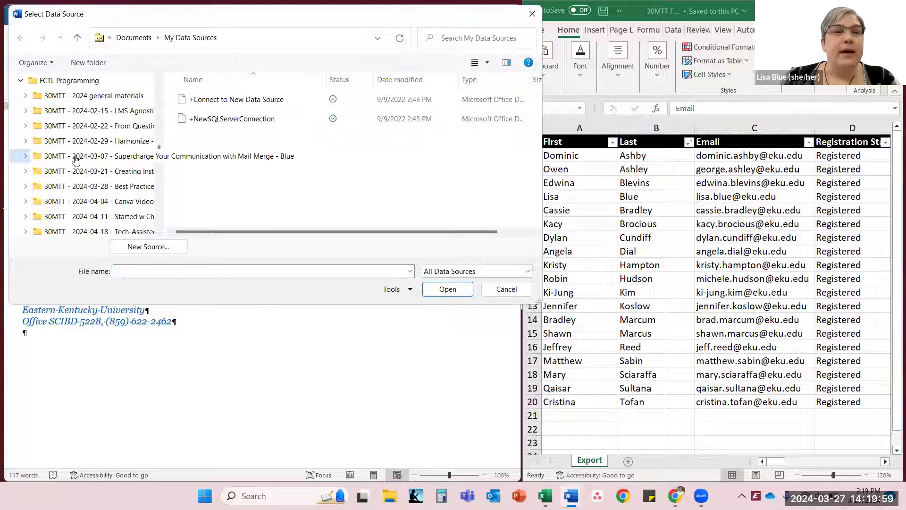
{"action": "left_click", "coordinate": [75, 160]}
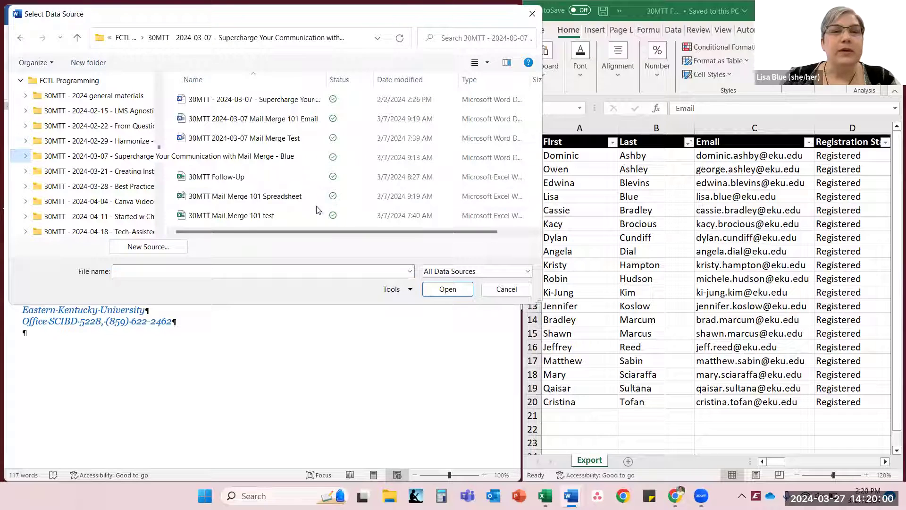
Connect the Excel workbook 30MTT Follow-Up as the recipient list, using the Export$ table with column headers in the first row
{"action": "left_click", "coordinate": [246, 176]}
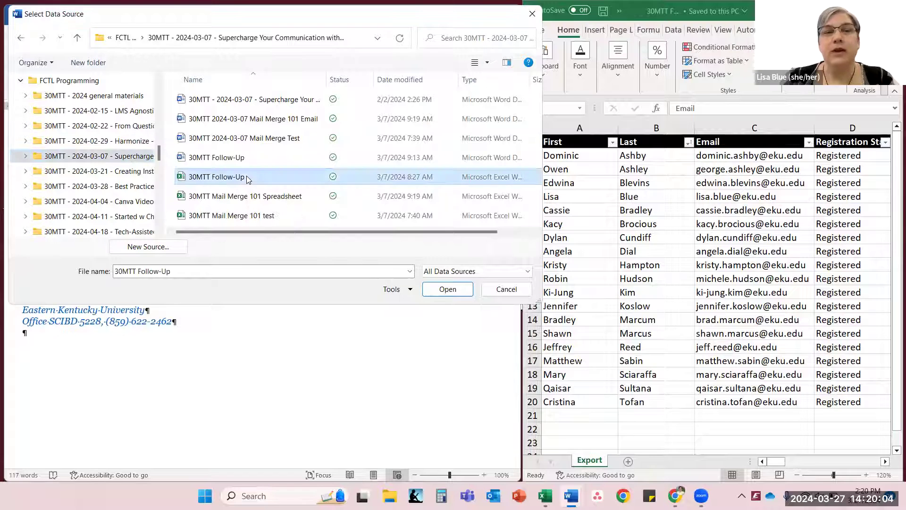
{"action": "left_click", "coordinate": [436, 292]}
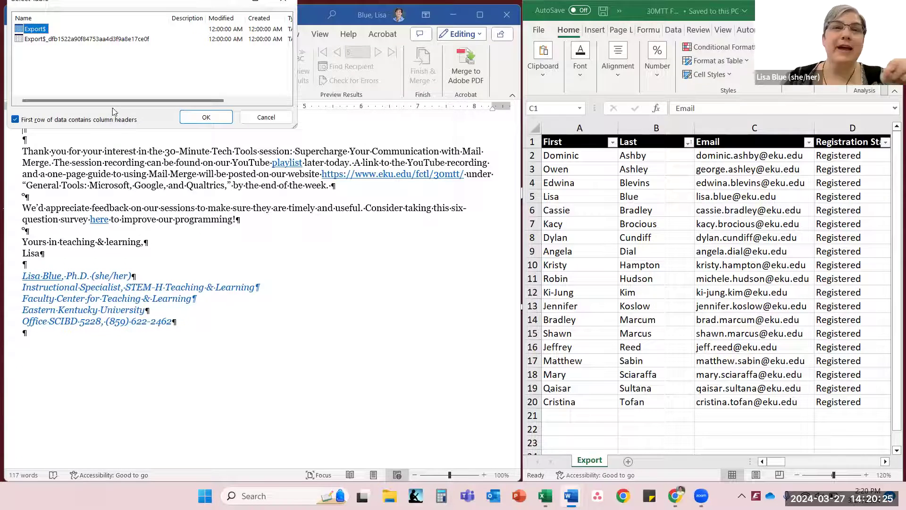
{"action": "left_click", "coordinate": [214, 117]}
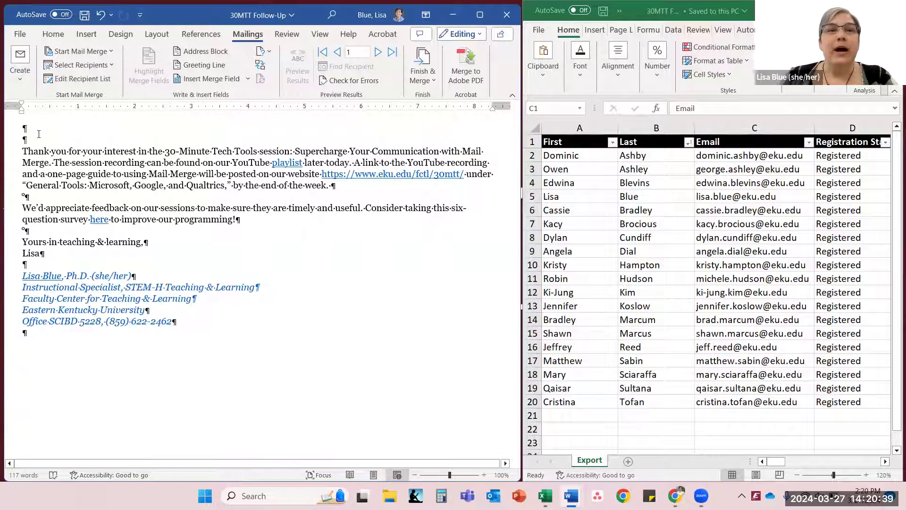
Set up a greeting line made of "Dear", the recipient's first name only and a comma
{"action": "left_click", "coordinate": [205, 66]}
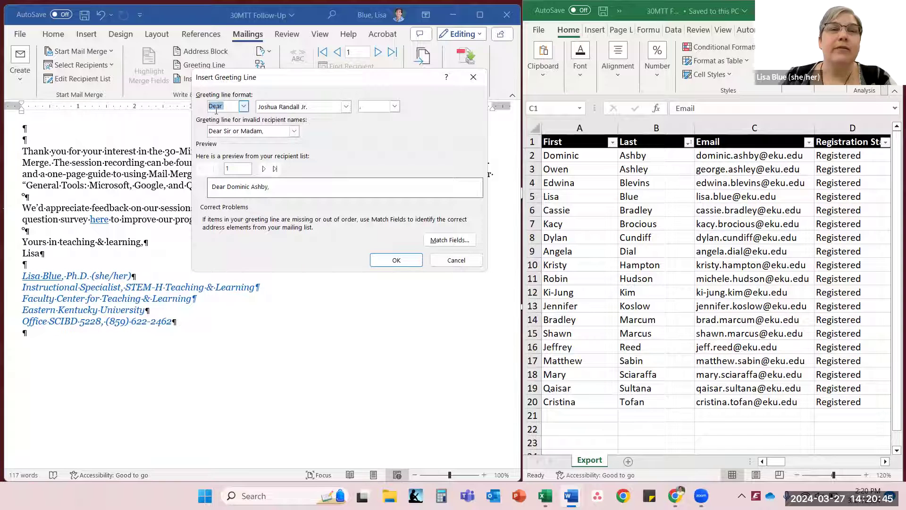
{"action": "left_click", "coordinate": [244, 106]}
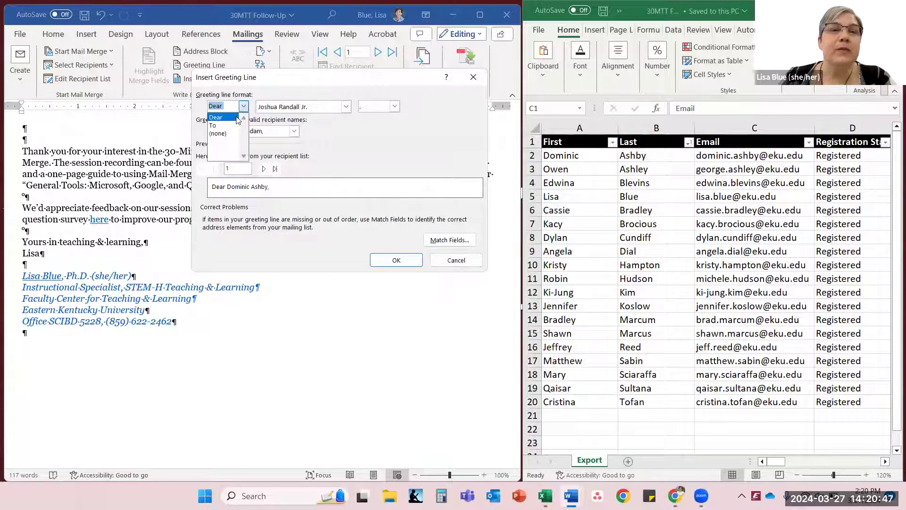
{"action": "left_click", "coordinate": [220, 117]}
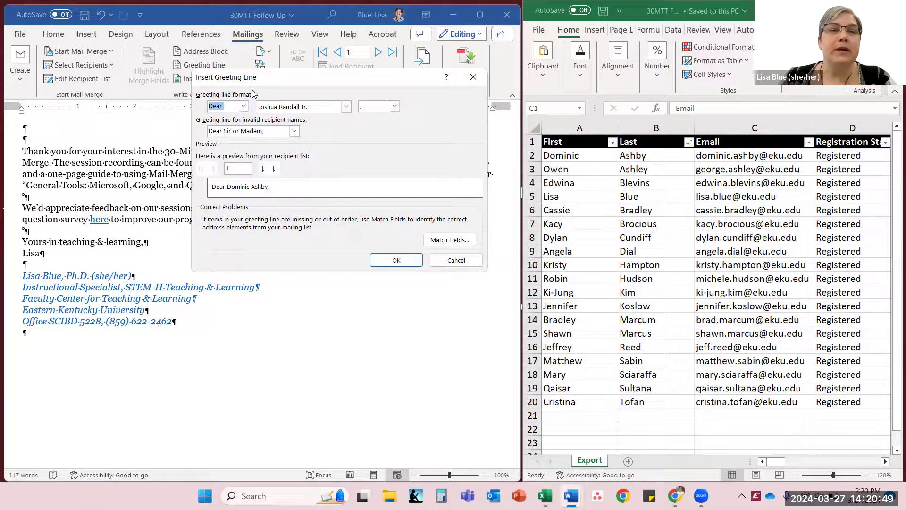
{"action": "left_click", "coordinate": [346, 107]}
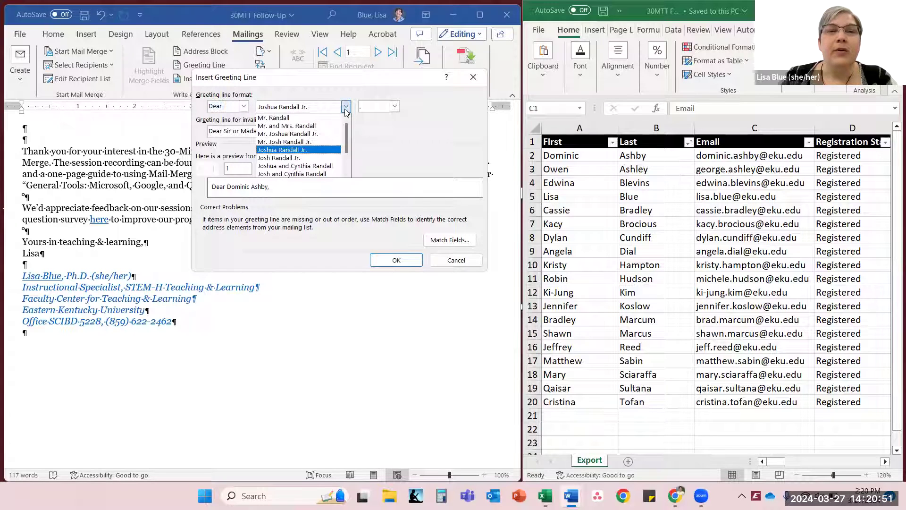
{"action": "left_click", "coordinate": [305, 171]}
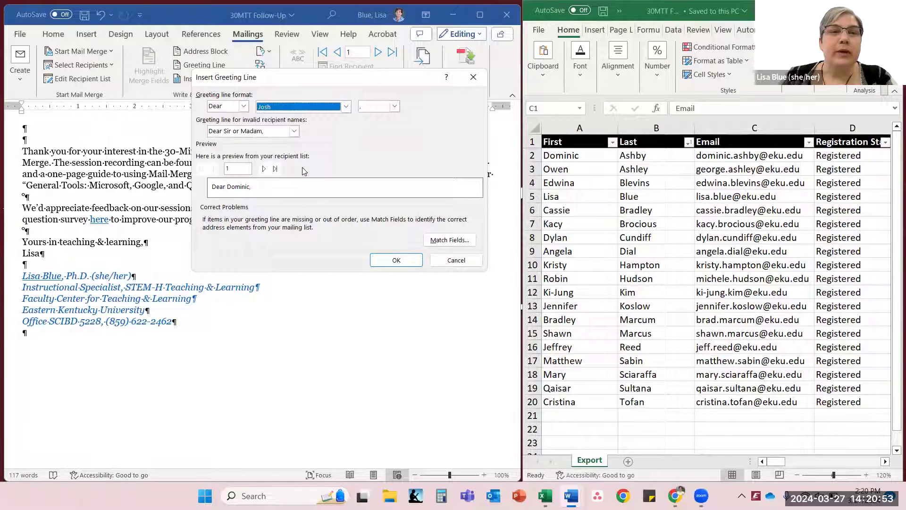
{"action": "left_click", "coordinate": [394, 108]}
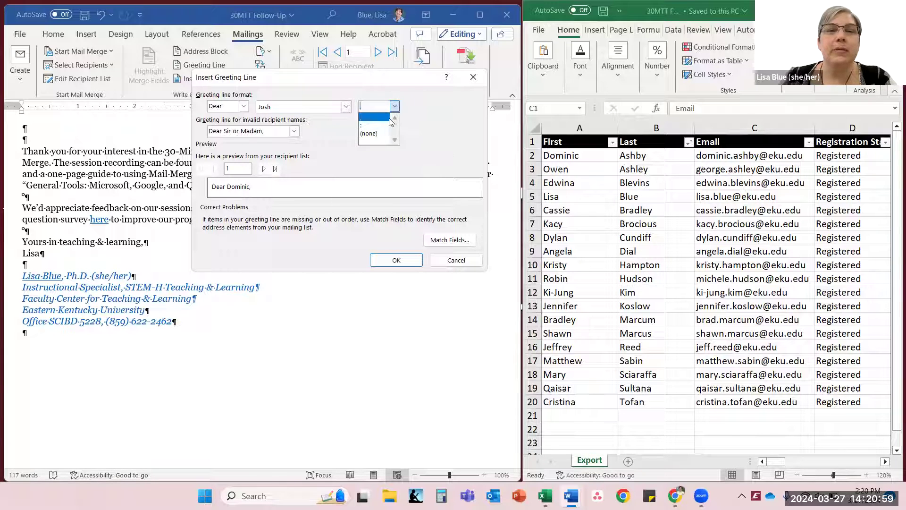
{"action": "left_click", "coordinate": [375, 125]}
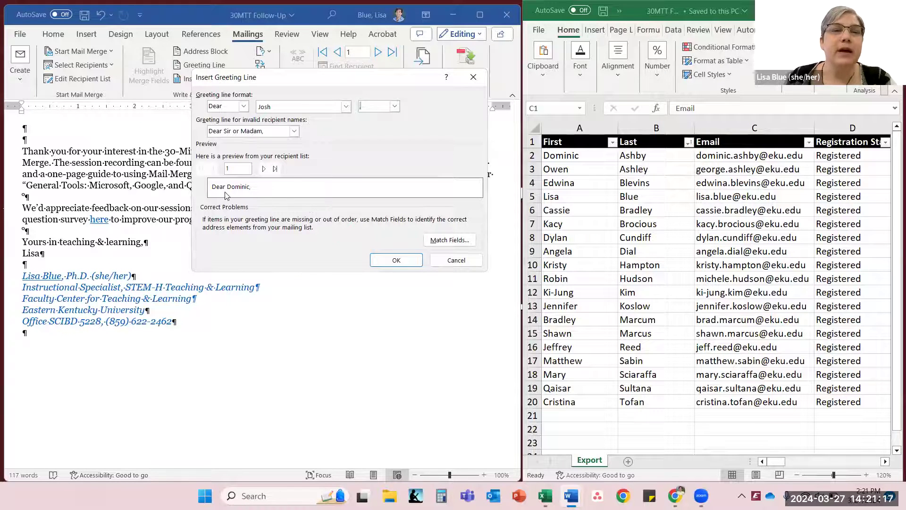
Preview the greeting through the fifth recipient and insert the greeting line above the message body
{"action": "left_click", "coordinate": [264, 170]}
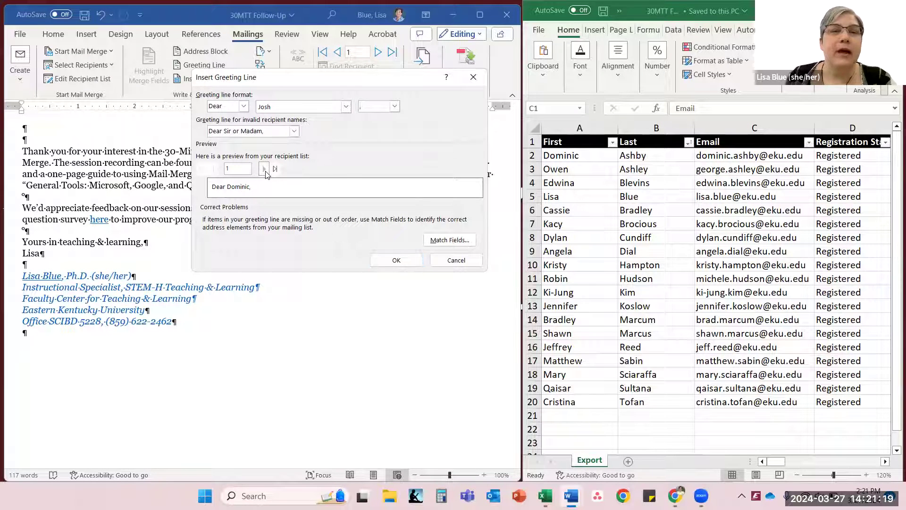
{"action": "left_click", "coordinate": [264, 170]}
{"action": "left_click", "coordinate": [264, 170]}
{"action": "left_click", "coordinate": [265, 170]}
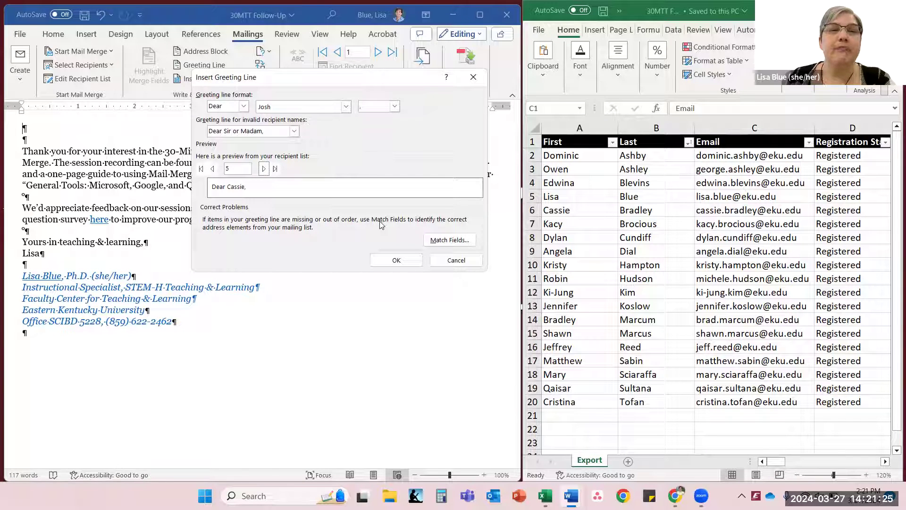
{"action": "left_click", "coordinate": [401, 260]}
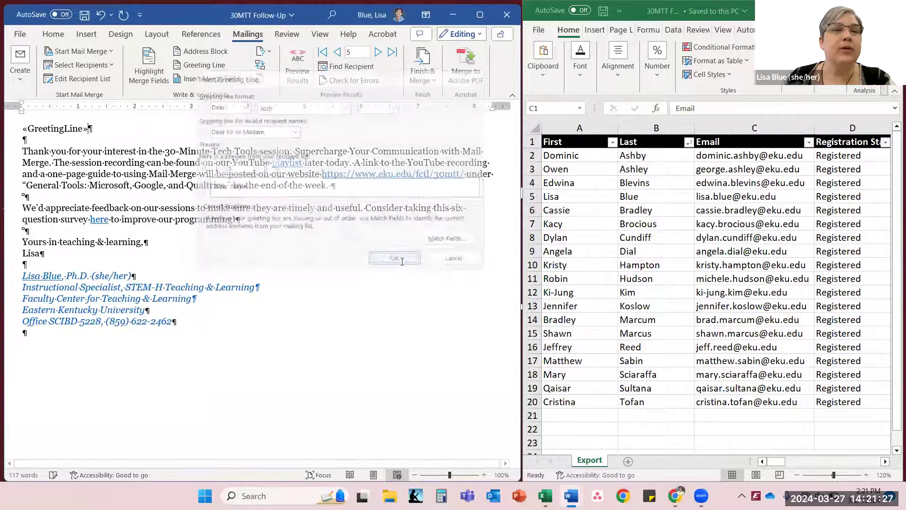
Preview the merged message with the greeting filled in, advancing through the recipients to record 8
{"action": "left_click_drag", "start_coordinate": [21, 129], "coordinate": [100, 135]}
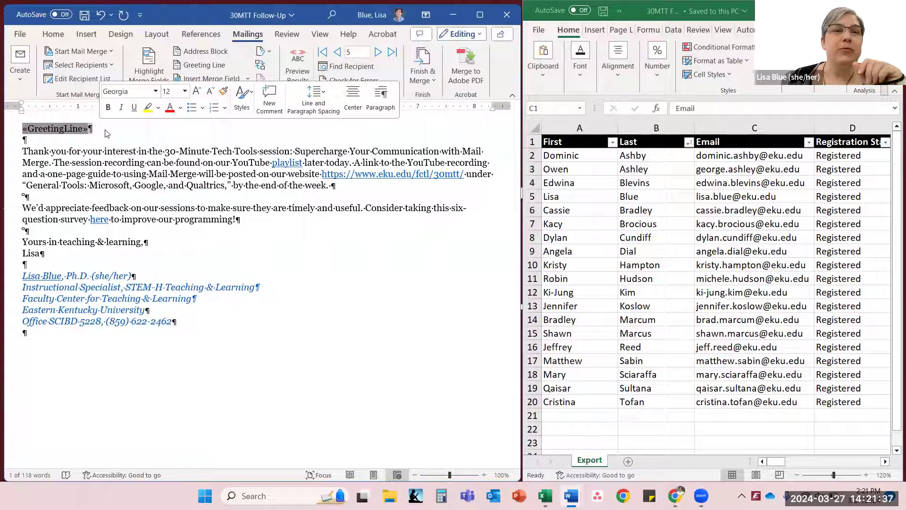
{"action": "left_click", "coordinate": [108, 135]}
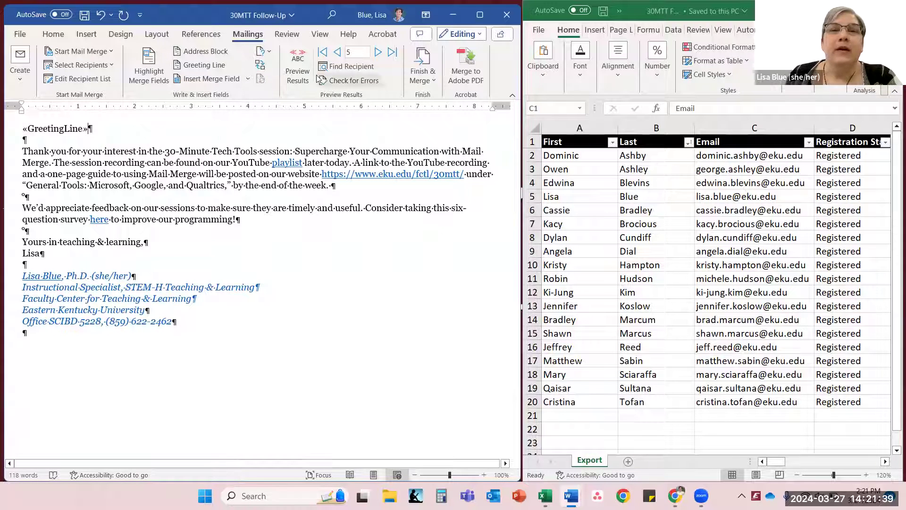
{"action": "left_click", "coordinate": [298, 60]}
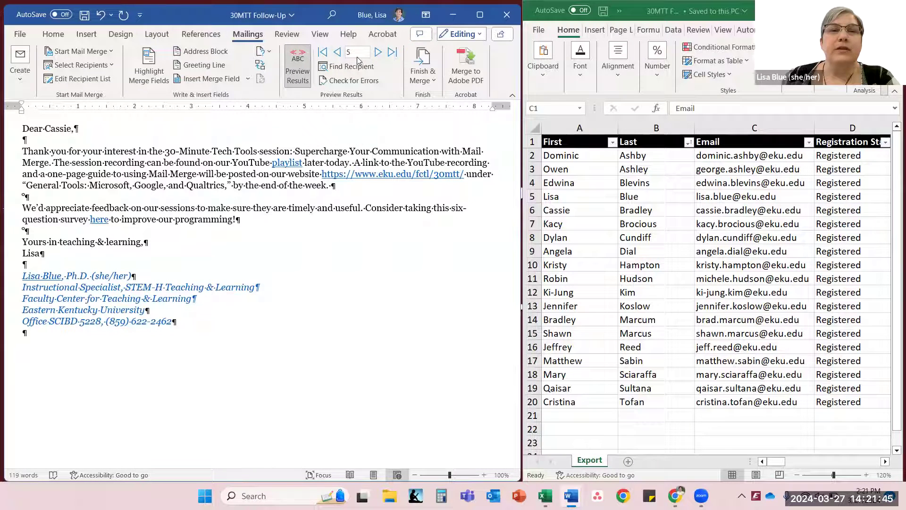
{"action": "left_click", "coordinate": [378, 52]}
{"action": "left_click", "coordinate": [378, 52]}
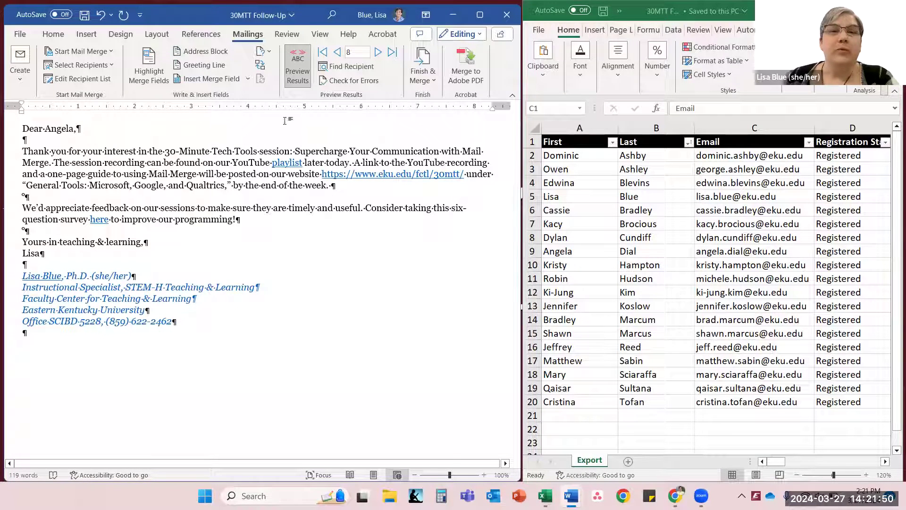
Set up merging to e-mail messages, using the Email column as the To field
{"action": "left_click", "coordinate": [423, 76]}
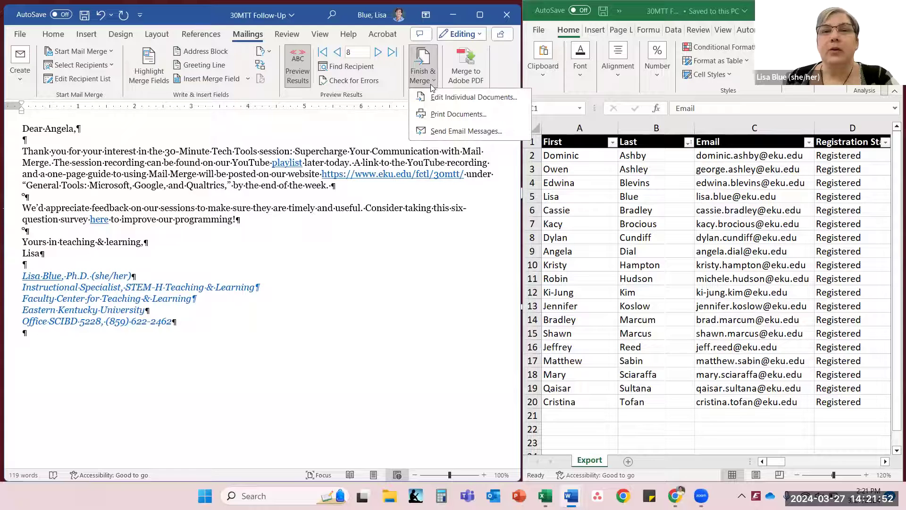
{"action": "left_click", "coordinate": [434, 132]}
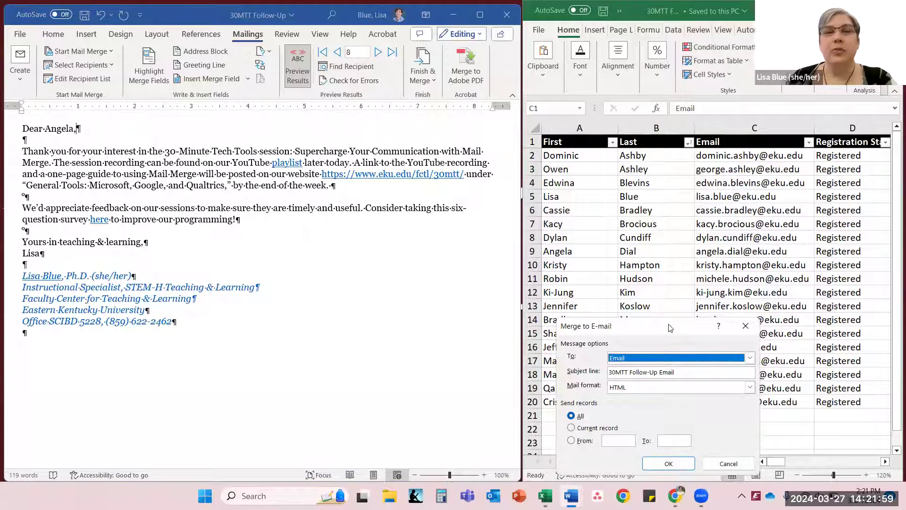
{"action": "left_click_drag", "start_coordinate": [670, 328], "coordinate": [470, 162]}
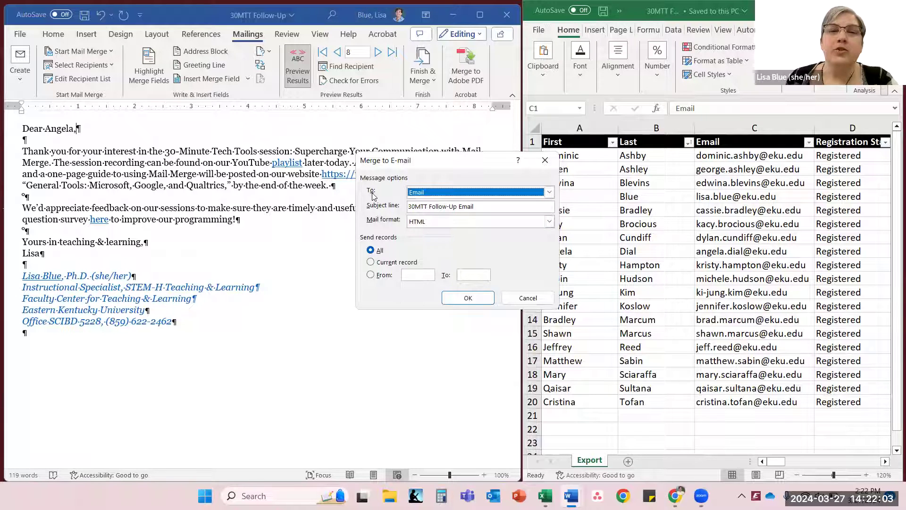
{"action": "left_click", "coordinate": [549, 192]}
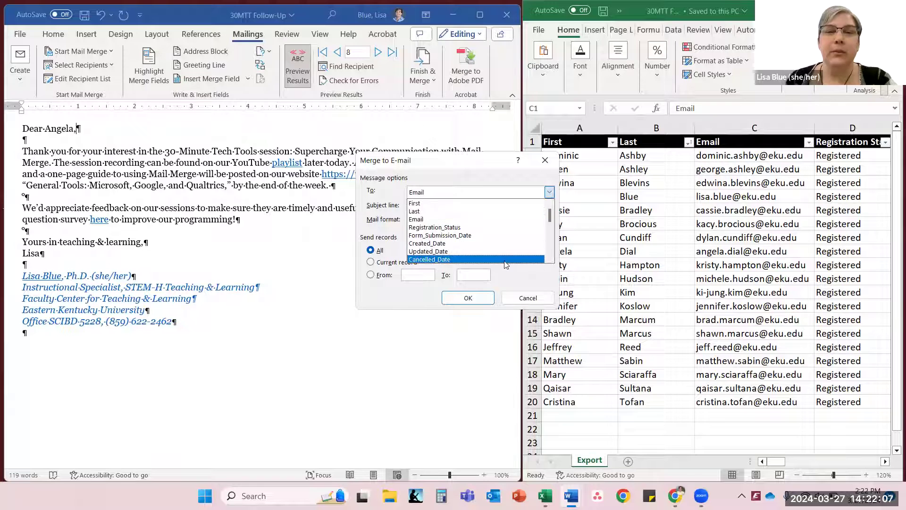
{"action": "left_click", "coordinate": [491, 224]}
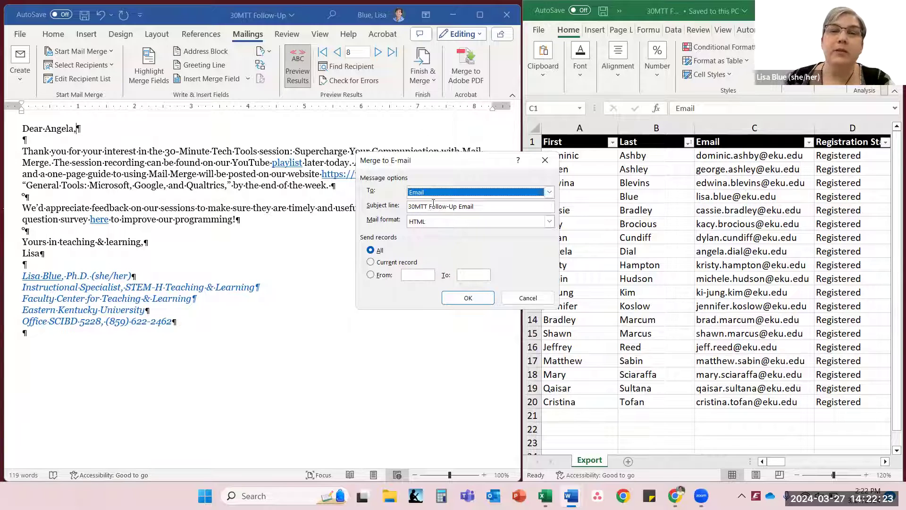
Enter "30MTT Mail Merge" as the subject line of the e-mail merge and cancel without sending
{"action": "left_click_drag", "start_coordinate": [429, 205], "coordinate": [512, 206]}
{"action": "type", "text": "k"}
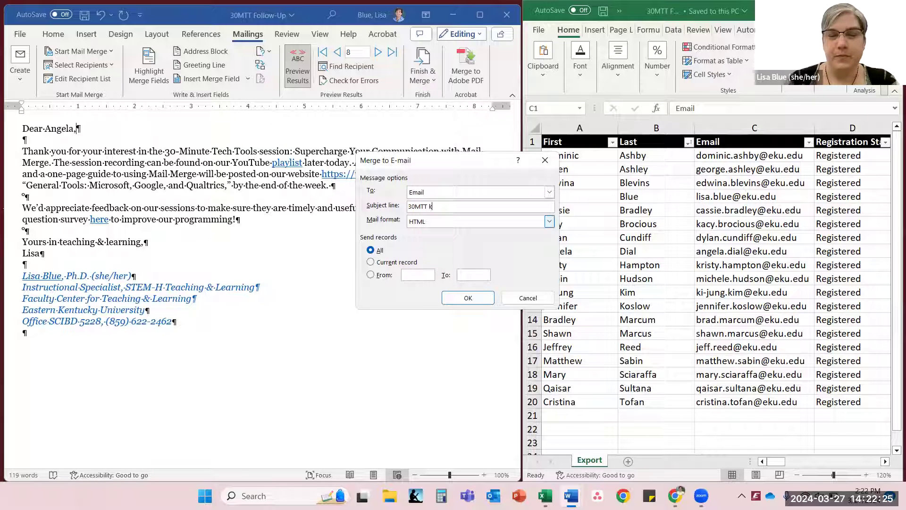
{"action": "key", "text": "BackSpace"}
{"action": "type", "text": "Mail Merge"}
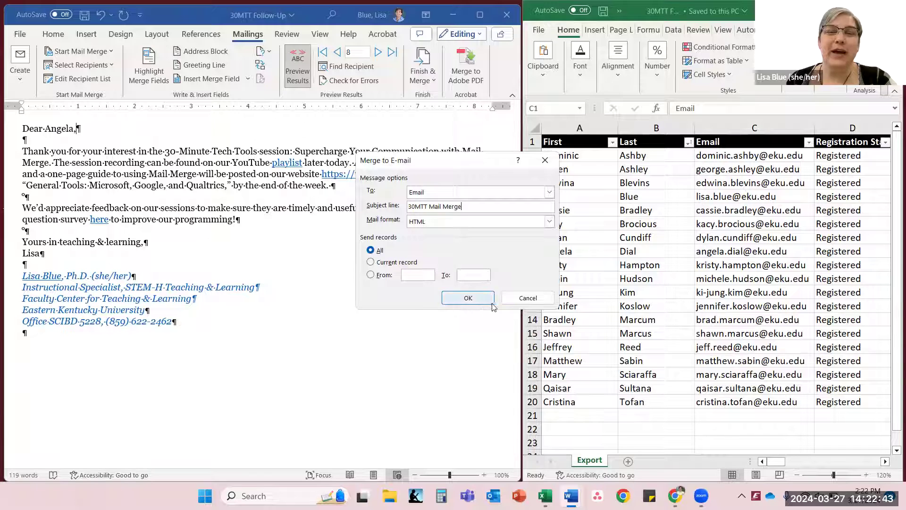
{"action": "left_click", "coordinate": [543, 298]}
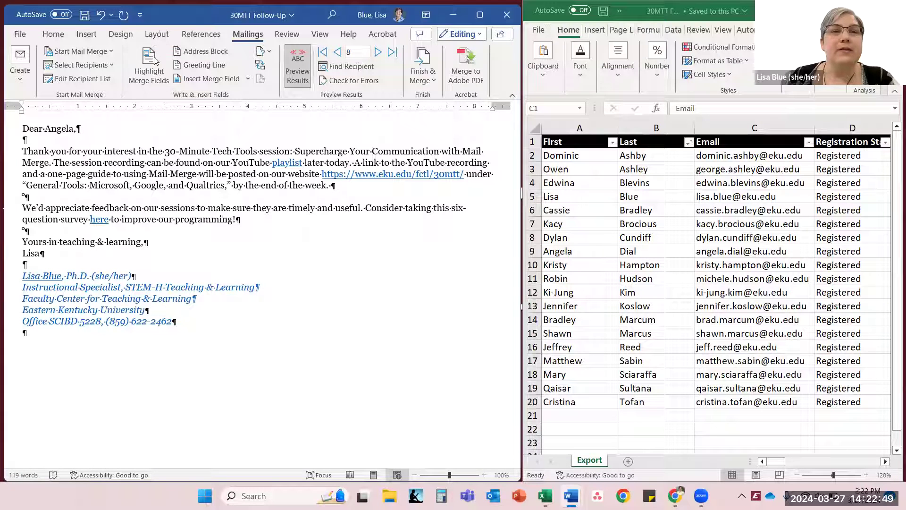
Clear the follow-up files from view and bring up the Mail Merge 101 spreadsheet in Excel and the Mail Merge 101 e-mail in Word
{"action": "left_click_drag", "start_coordinate": [154, 21], "coordinate": [154, 71]}
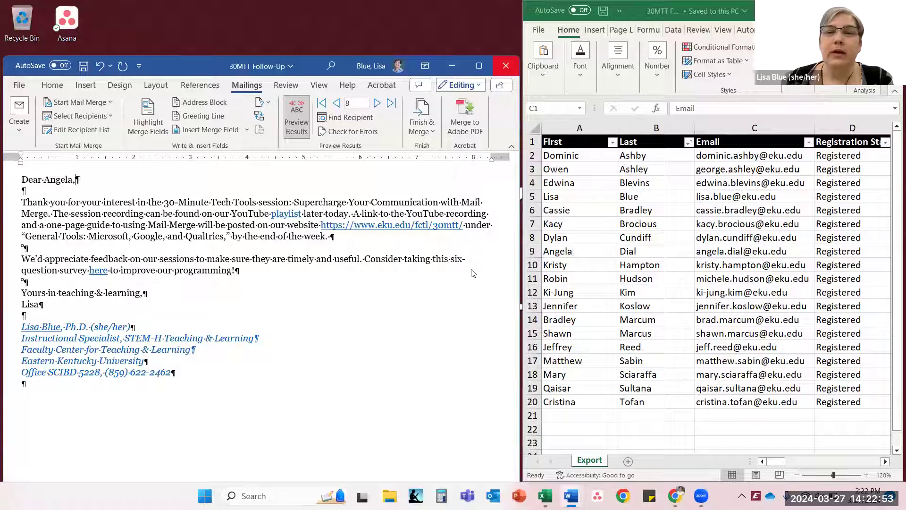
{"action": "key", "text": "super+d"}
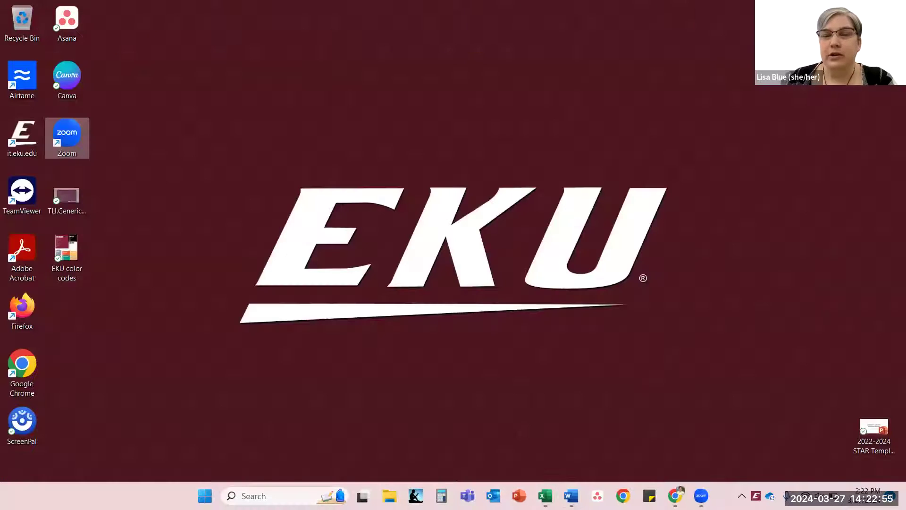
{"action": "left_click", "coordinate": [545, 496]}
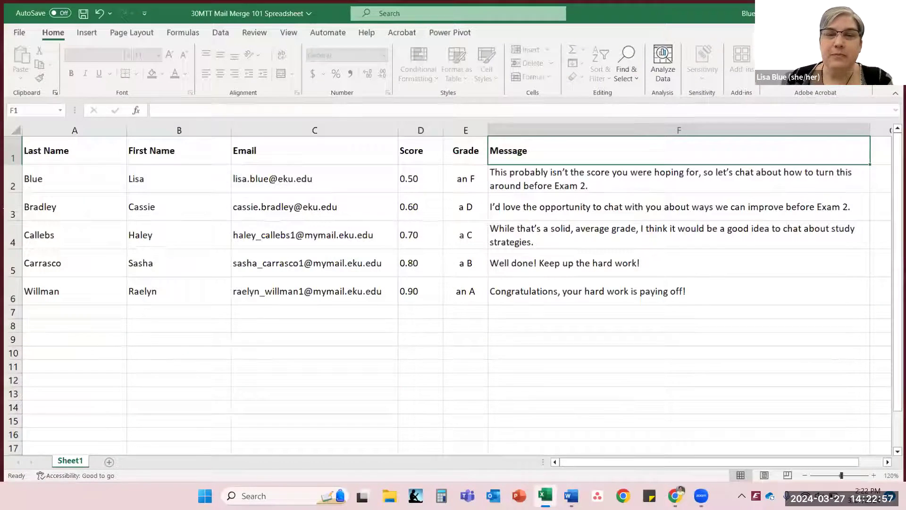
{"action": "left_click", "coordinate": [571, 496]}
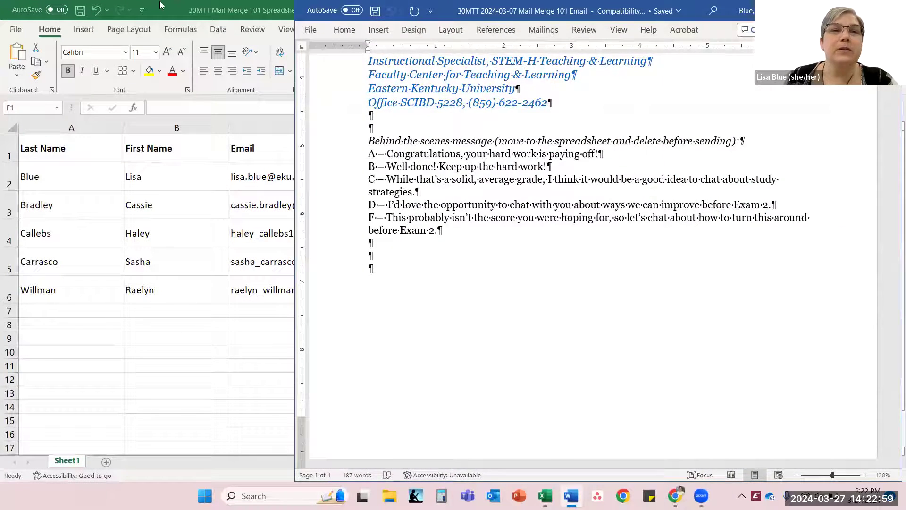
{"action": "left_click", "coordinate": [160, 3]}
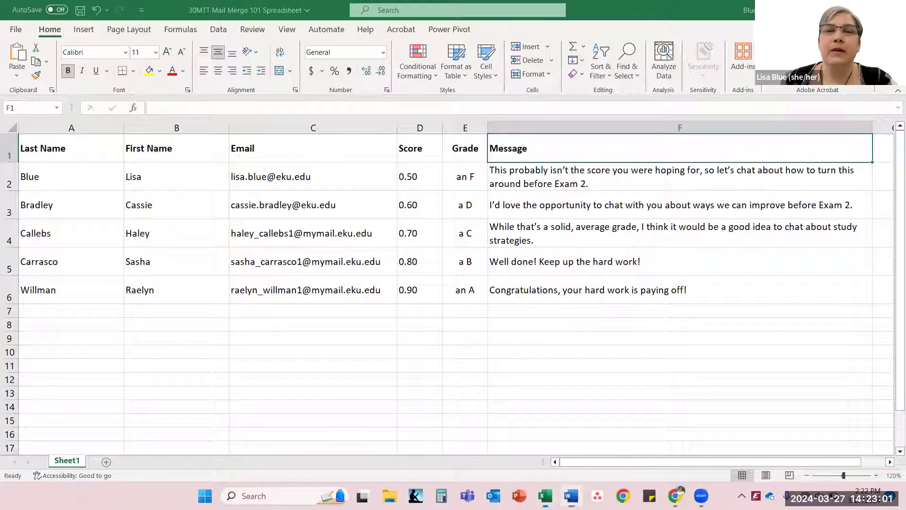
{"action": "left_click", "coordinate": [839, 10]}
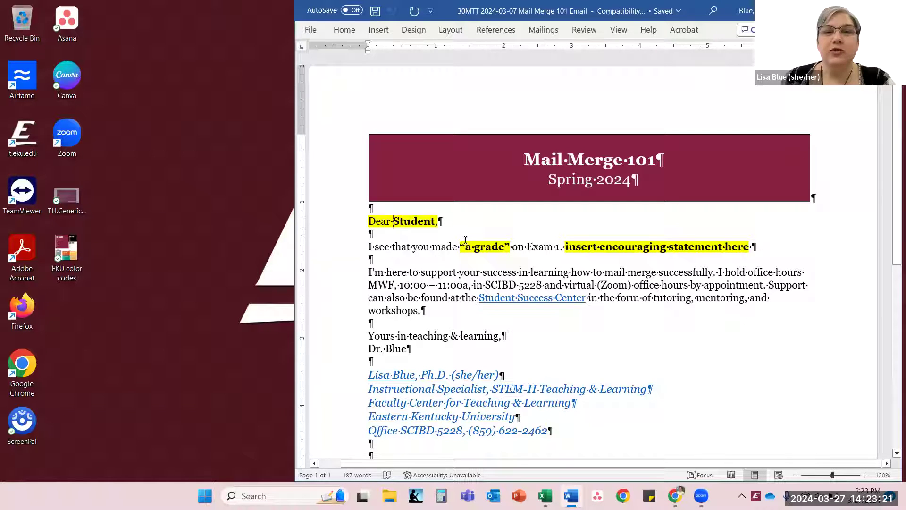
{"action": "left_click", "coordinate": [580, 247]}
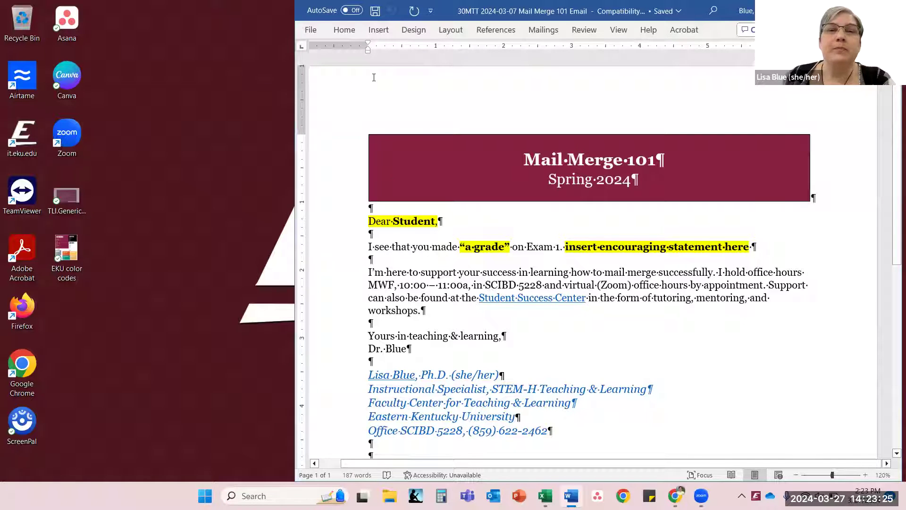
{"action": "left_click", "coordinate": [311, 29]}
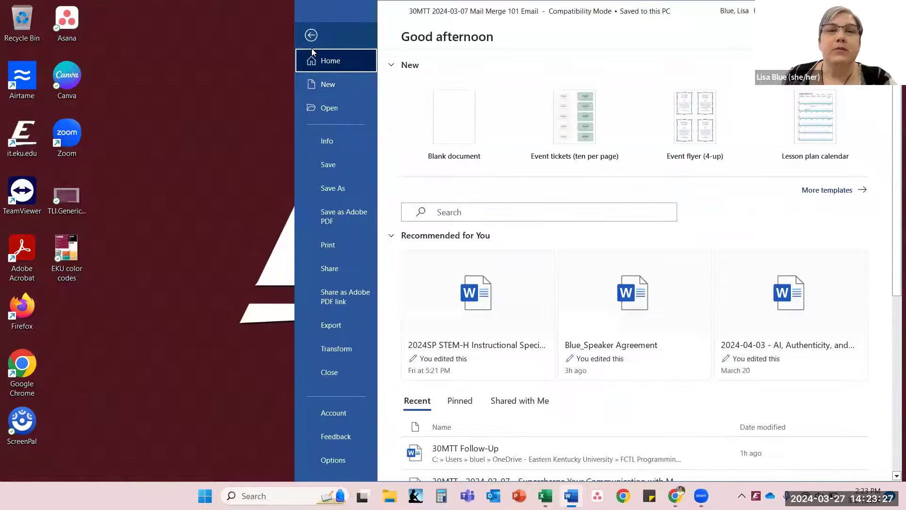
{"action": "left_click", "coordinate": [311, 36]}
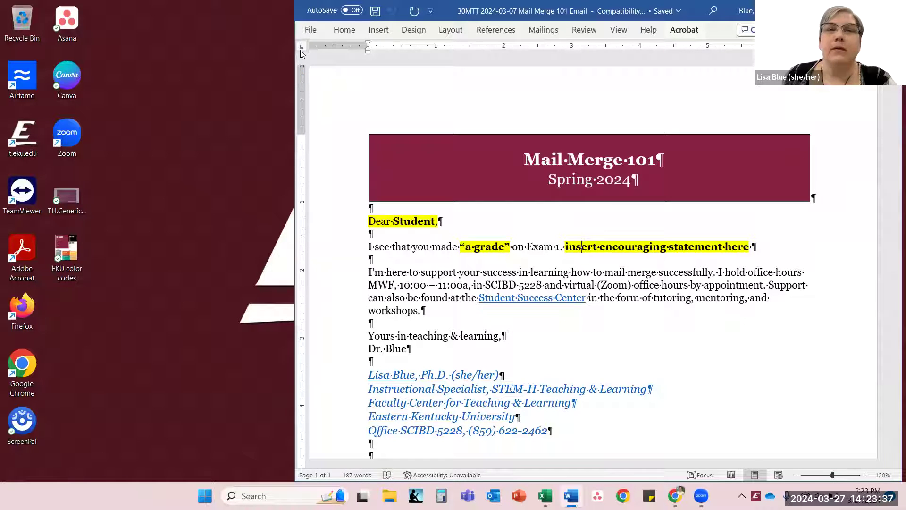
{"action": "left_click", "coordinate": [684, 29]}
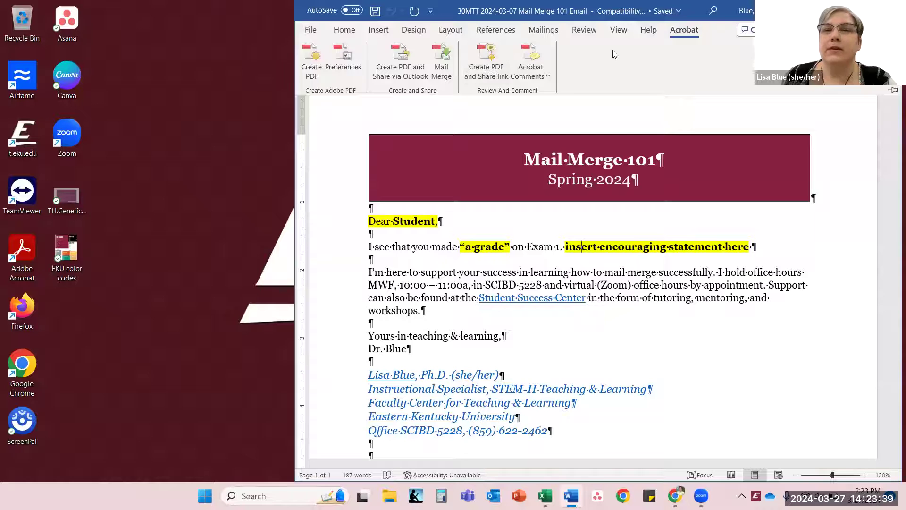
{"action": "scroll", "coordinate": [615, 54], "scroll_direction": "up", "scroll_amount": 2}
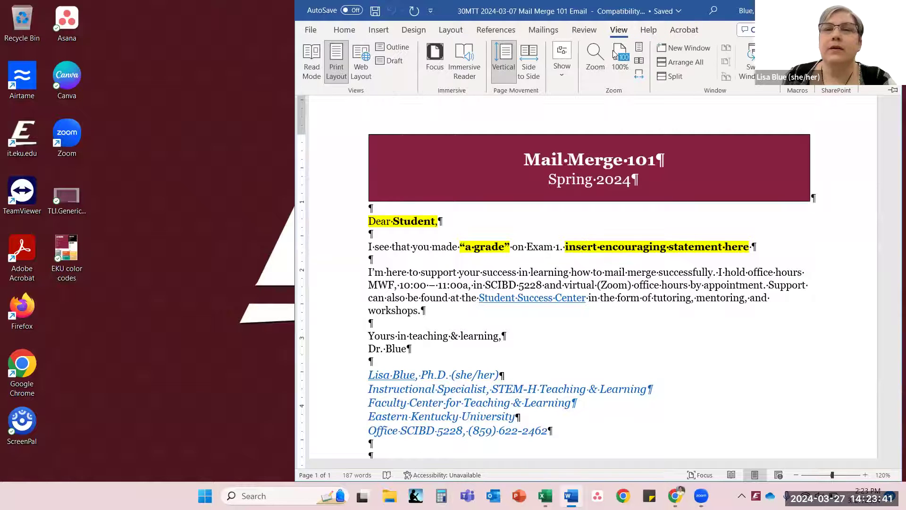
{"action": "scroll", "coordinate": [614, 55], "scroll_direction": "up", "scroll_amount": 1}
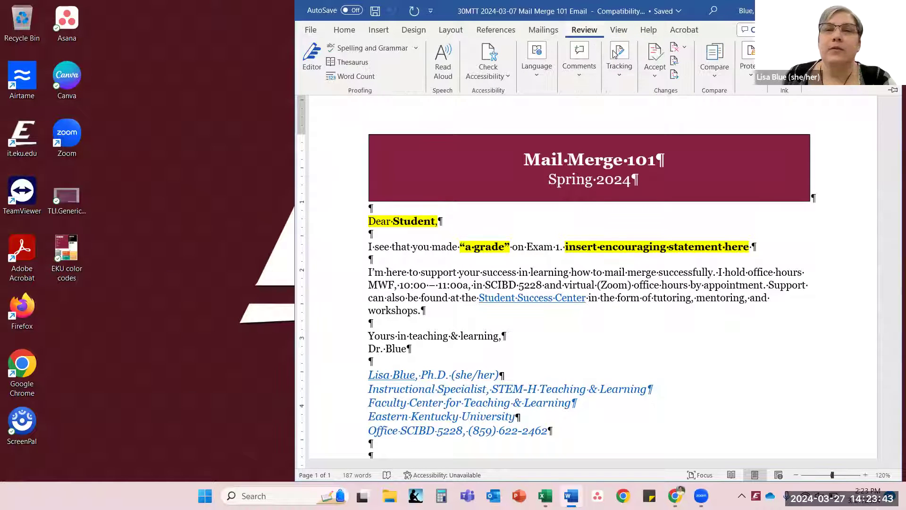
Move the Mail Merge 101 e-mail window toward the middle of the desktop and extend its height nearly to the taskbar
{"action": "double_click", "coordinate": [688, 1]}
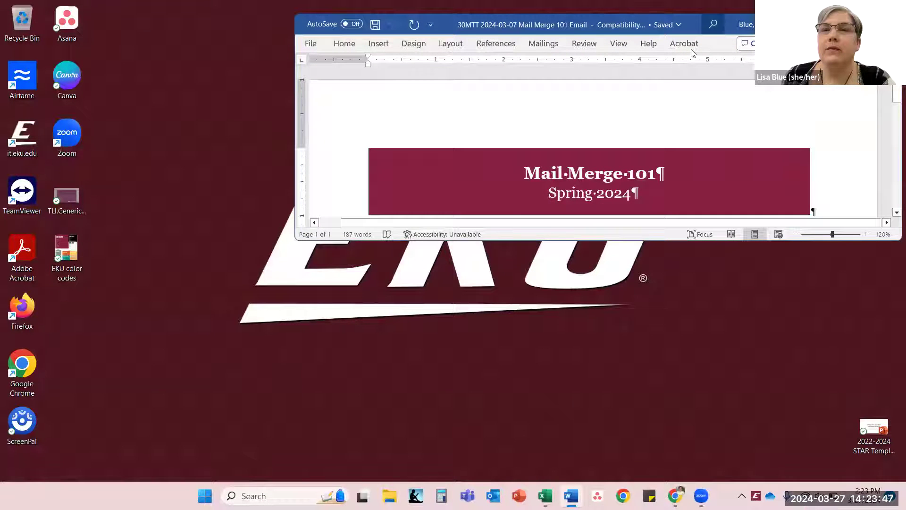
{"action": "left_click_drag", "start_coordinate": [694, 31], "coordinate": [557, 59]}
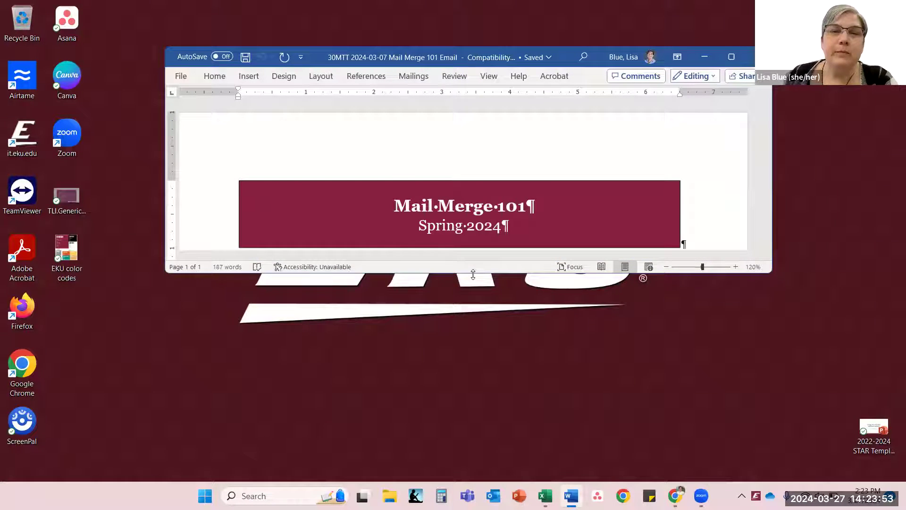
{"action": "left_click_drag", "start_coordinate": [473, 274], "coordinate": [472, 470]}
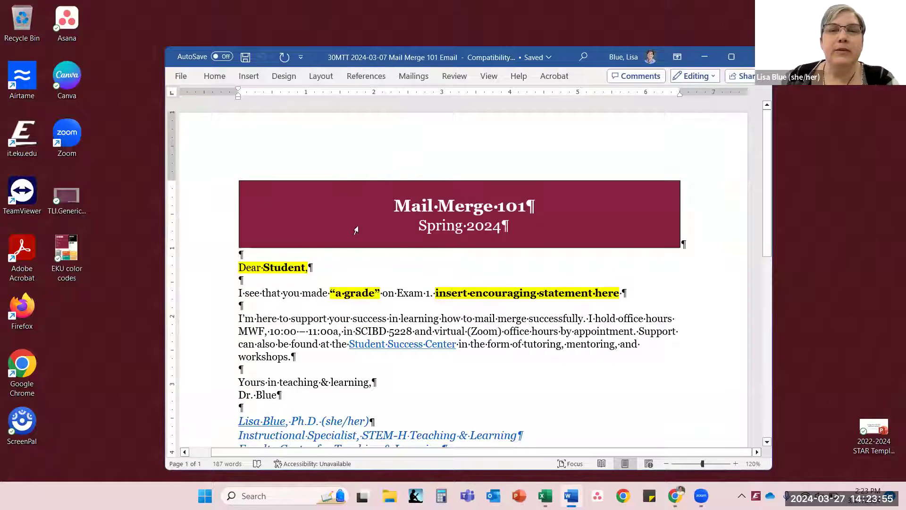
Show the mail merge commands for the Mail Merge 101 e-mail and keep the ribbon permanently expanded
{"action": "left_click", "coordinate": [695, 76]}
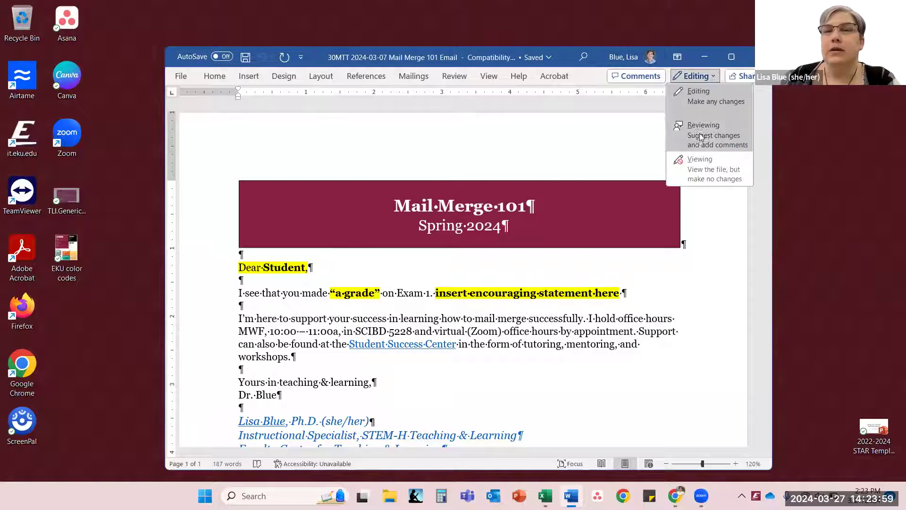
{"action": "left_click", "coordinate": [373, 77]}
{"action": "left_click", "coordinate": [420, 75]}
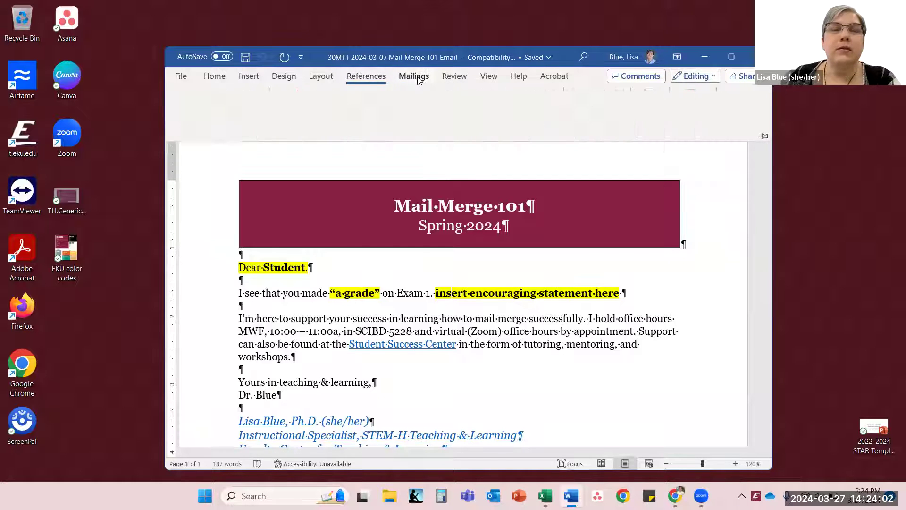
{"action": "left_click", "coordinate": [765, 137]}
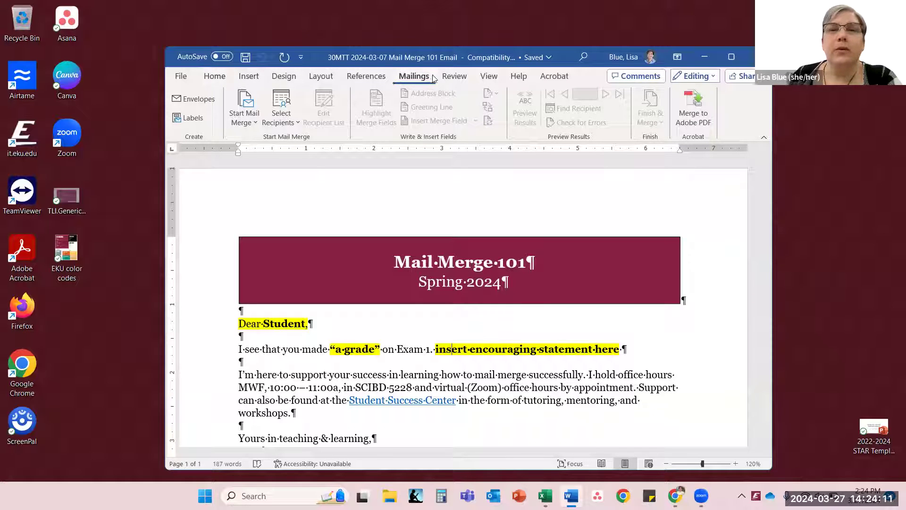
Hide the paragraph marks and other formatting symbols in the Mail Merge 101 e-mail, ending with the document in a non-maximized window
{"action": "left_click", "coordinate": [482, 79]}
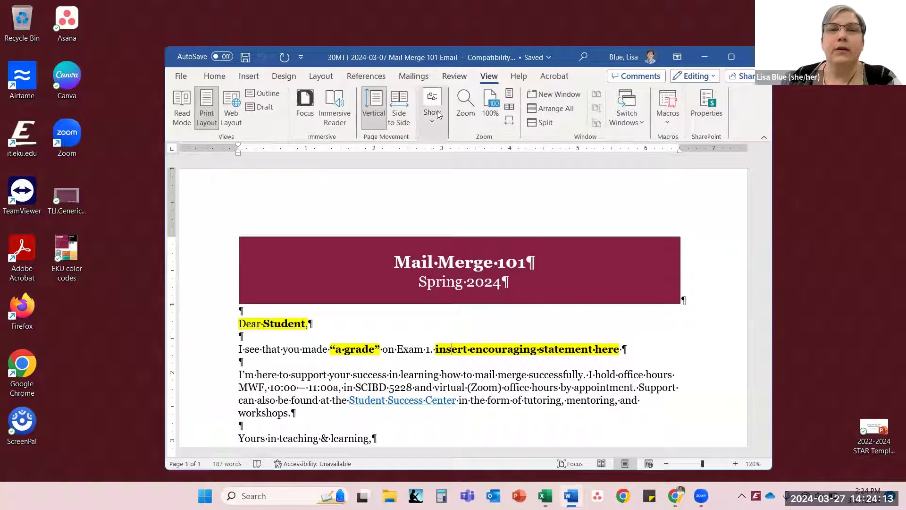
{"action": "left_click", "coordinate": [732, 56]}
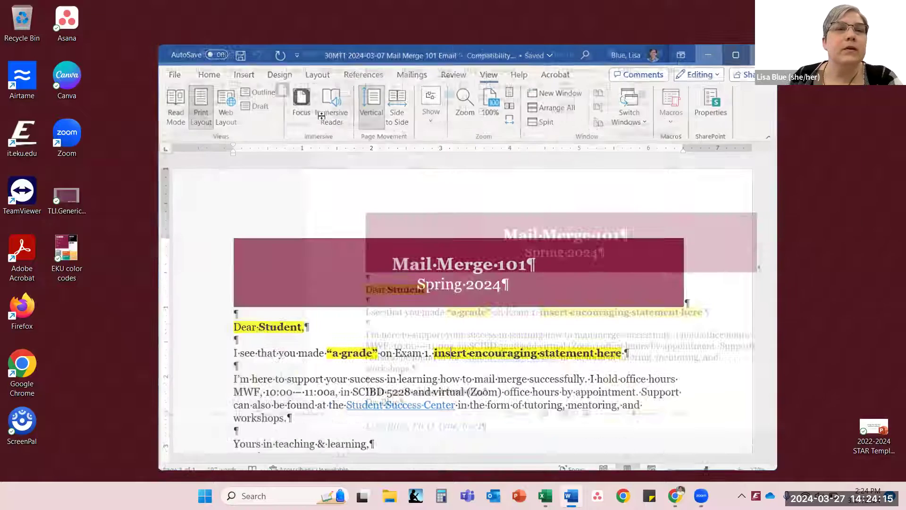
{"action": "left_click", "coordinate": [49, 30]}
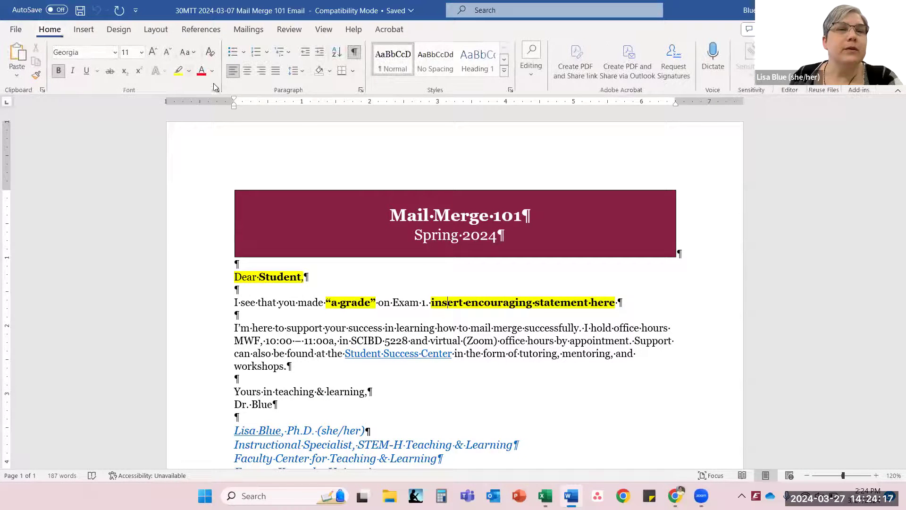
{"action": "left_click", "coordinate": [354, 52]}
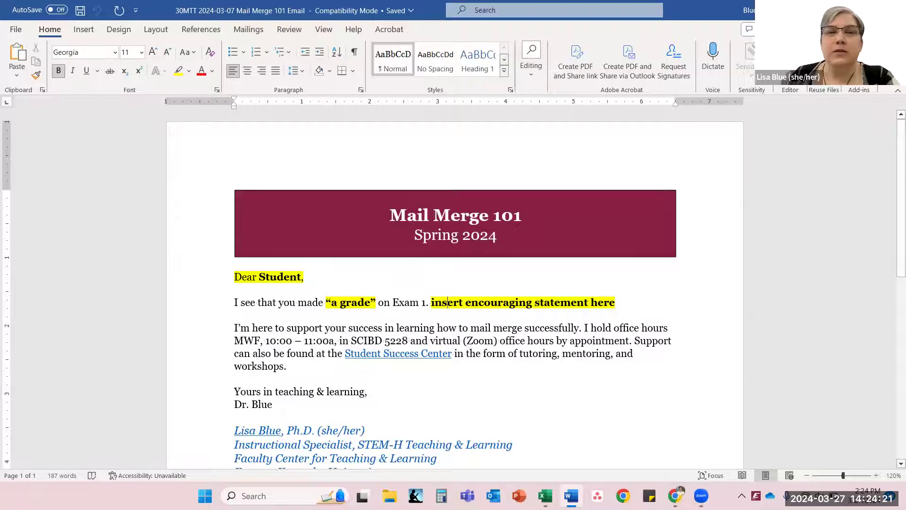
{"action": "key", "text": "super+Down"}
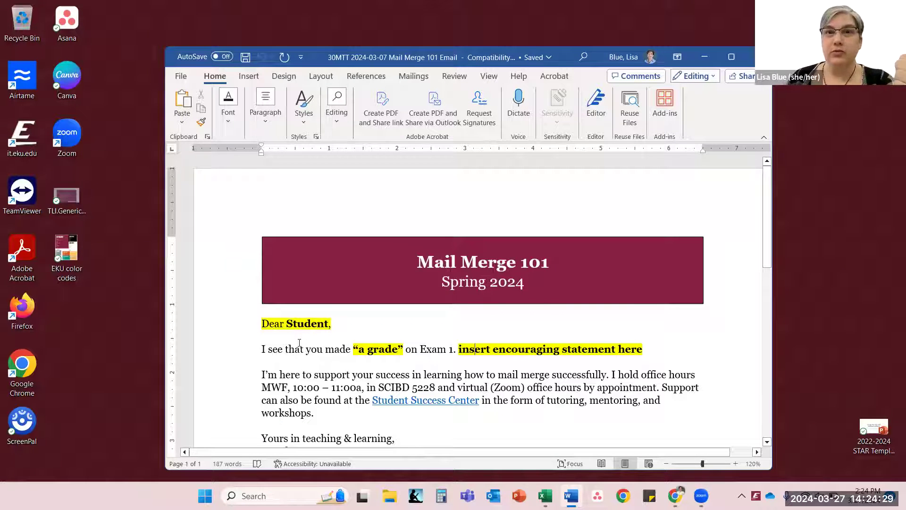
Review the Mail Merge 101 e-mail from its highlighted placeholders through the body text to the signature
{"action": "scroll", "coordinate": [357, 333], "scroll_direction": "down", "scroll_amount": 2}
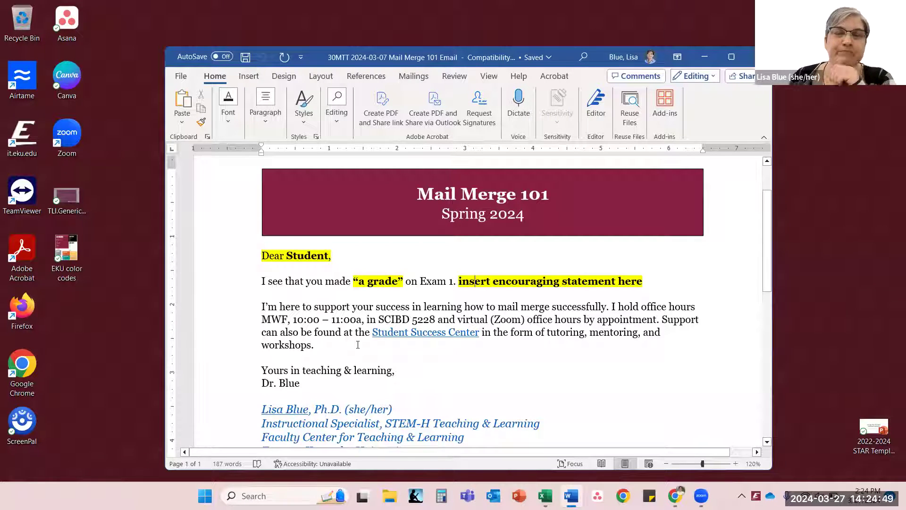
{"action": "left_click", "coordinate": [249, 308]}
{"action": "left_click", "coordinate": [344, 357]}
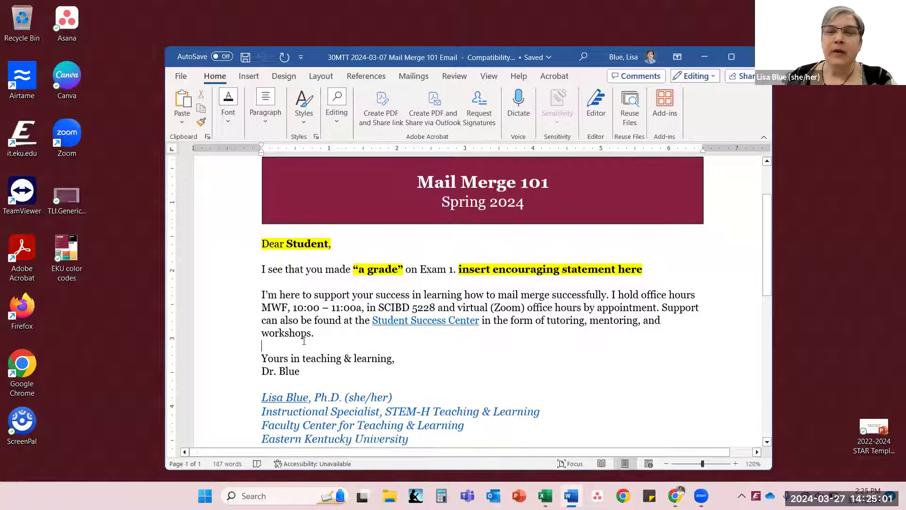
{"action": "scroll", "coordinate": [527, 358], "scroll_direction": "down", "scroll_amount": 1}
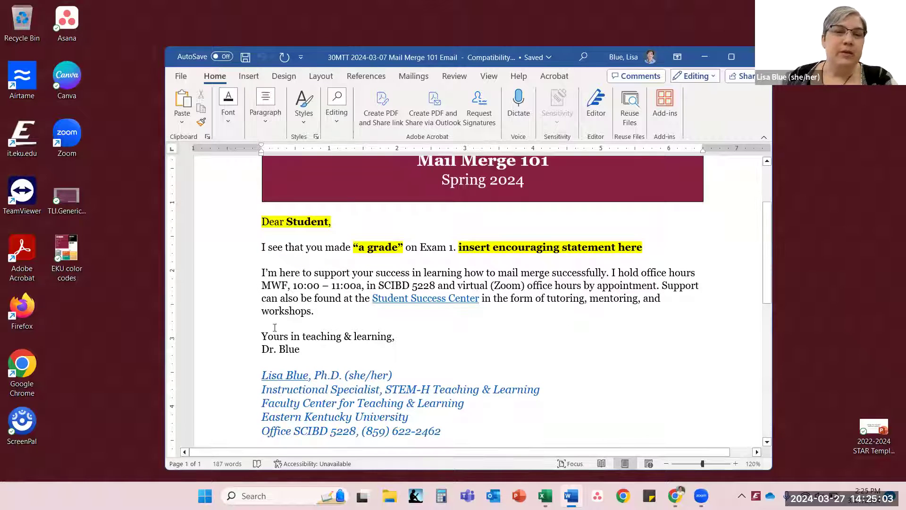
{"action": "scroll", "coordinate": [250, 354], "scroll_direction": "down", "scroll_amount": 1}
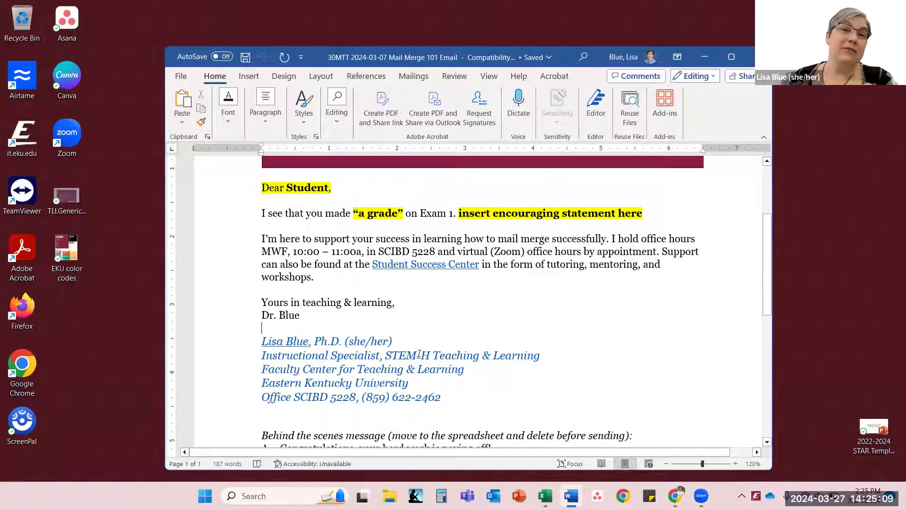
Examine the behind-the-scenes messages for grades A to F below the signature, and shift the e-mail window aside
{"action": "scroll", "coordinate": [415, 326], "scroll_direction": "down", "scroll_amount": 5}
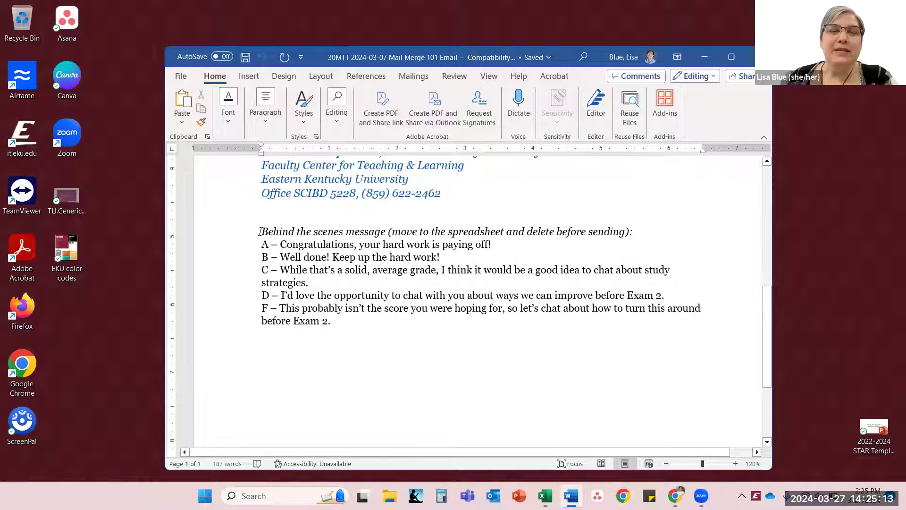
{"action": "scroll", "coordinate": [259, 229], "scroll_direction": "down", "scroll_amount": 1}
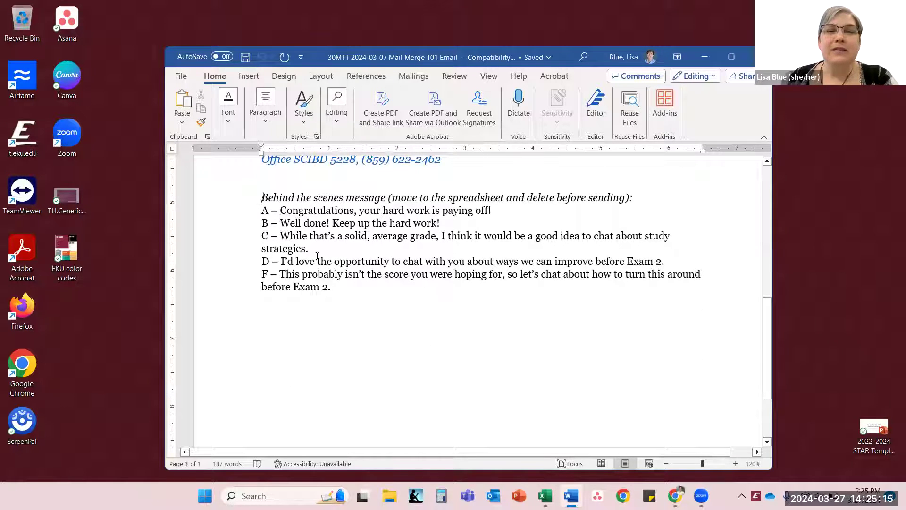
{"action": "left_click", "coordinate": [343, 297], "text": "shift"}
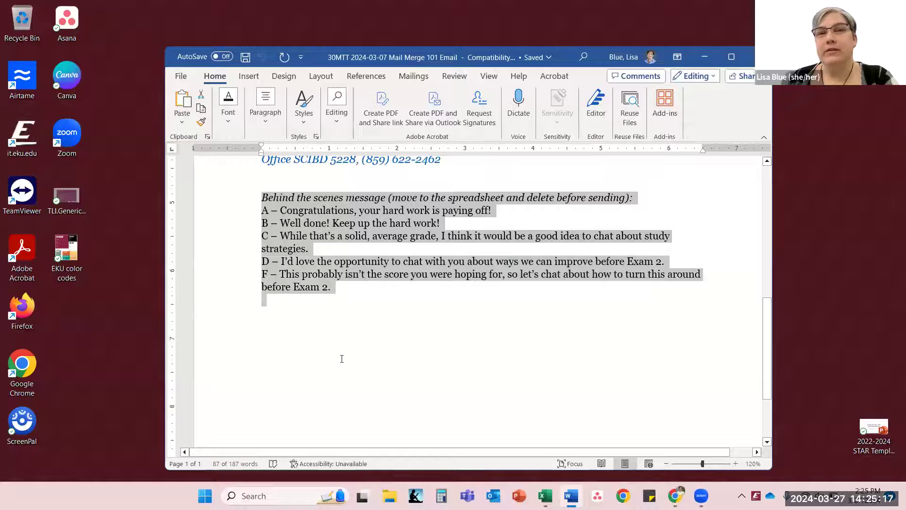
{"action": "left_click", "coordinate": [371, 289]}
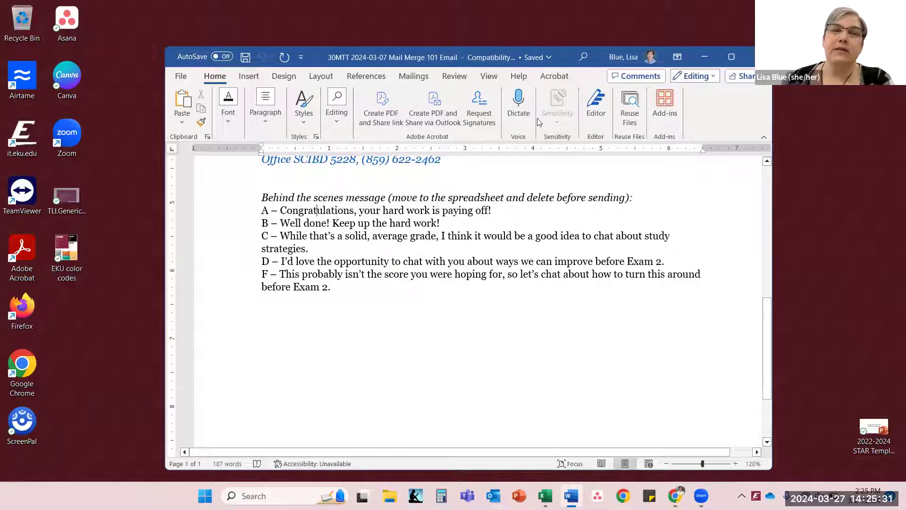
{"action": "left_click_drag", "start_coordinate": [571, 64], "coordinate": [695, 69]}
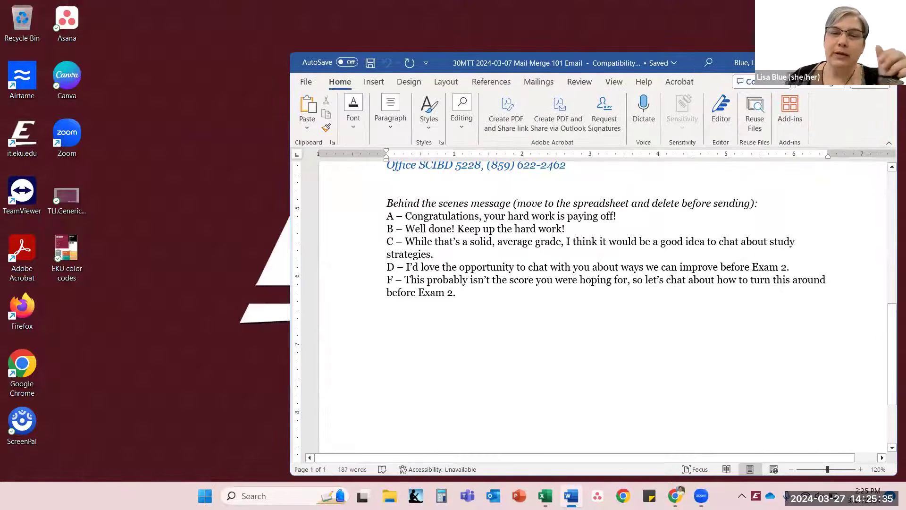
Switch to the Excel spreadsheet and examine the name, e-mail, score, grade and message entries of the first student, including the IFS formulas
{"action": "left_click", "coordinate": [546, 496]}
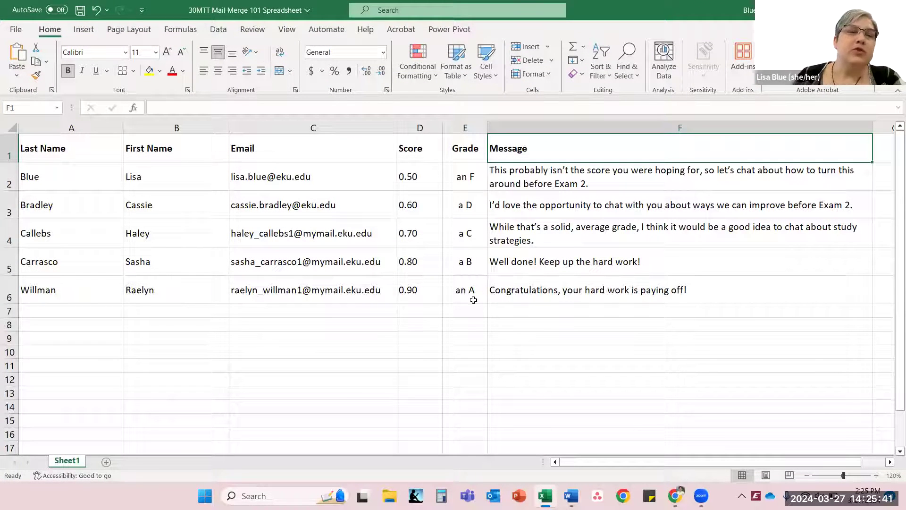
{"action": "left_click", "coordinate": [69, 185]}
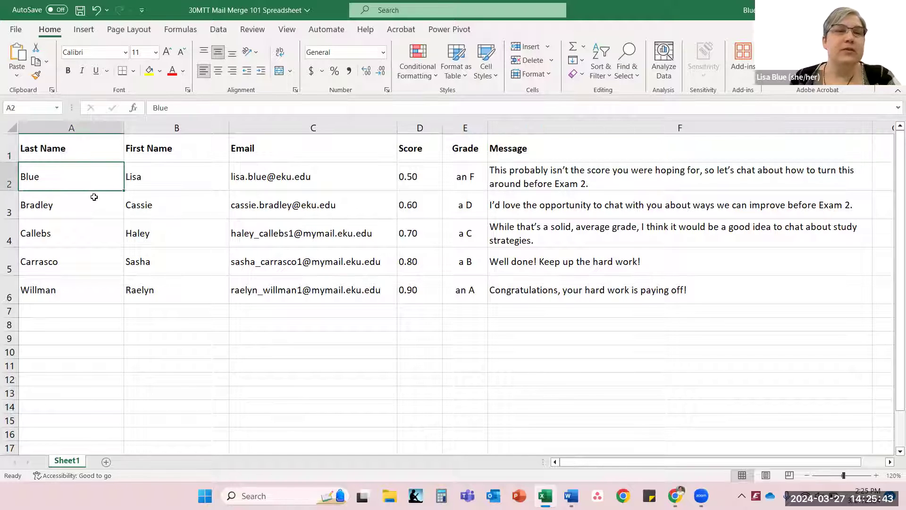
{"action": "left_click", "coordinate": [172, 186]}
{"action": "left_click", "coordinate": [264, 188]}
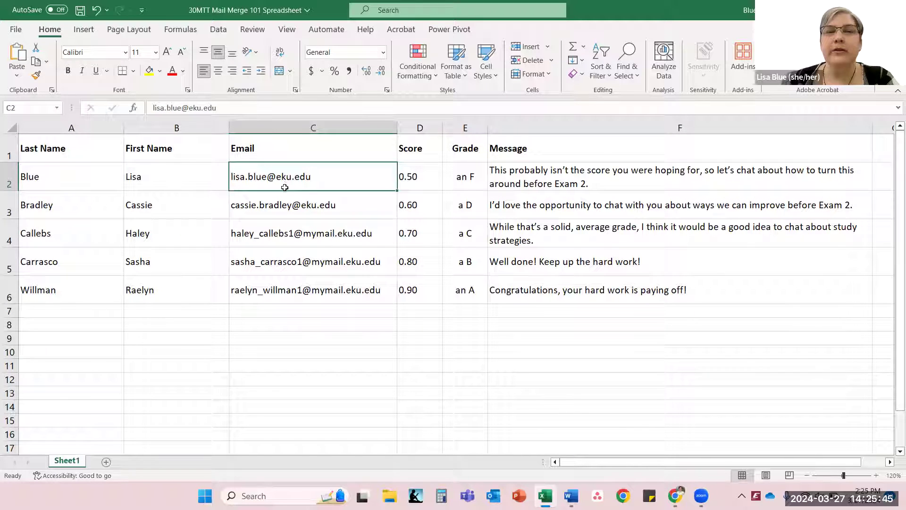
{"action": "left_click", "coordinate": [419, 185]}
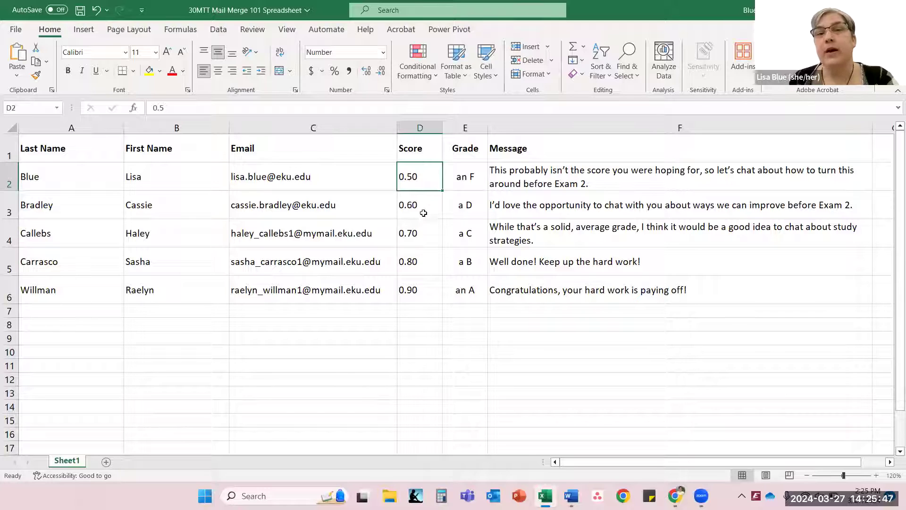
{"action": "left_click", "coordinate": [454, 165]}
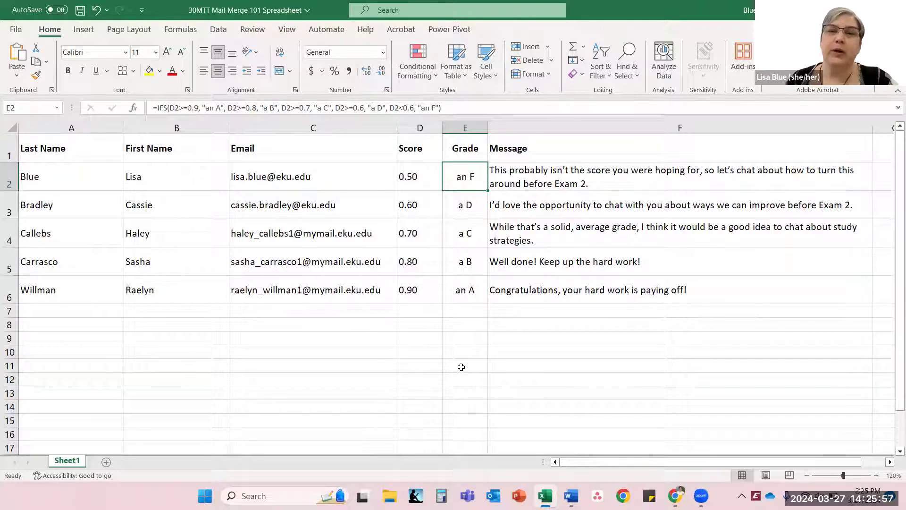
{"action": "left_click", "coordinate": [586, 176]}
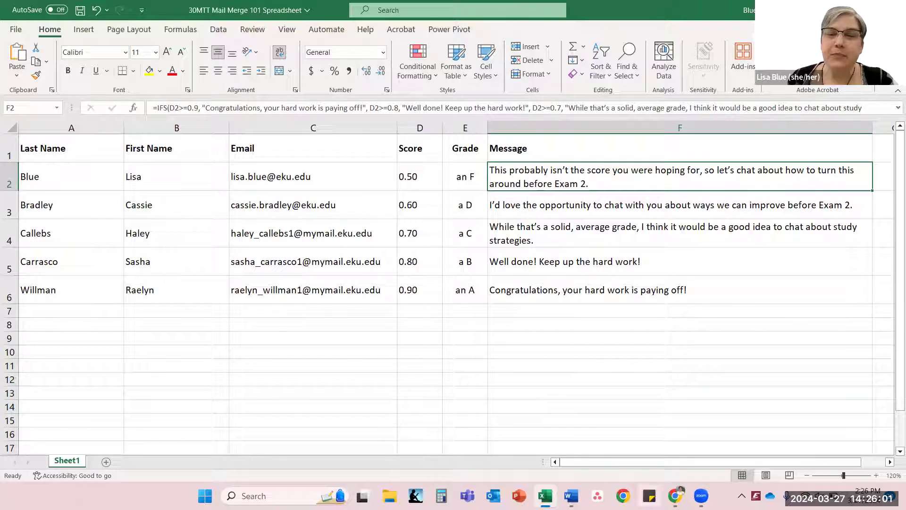
Return to the Word e-mail and delete the whole behind-the-scenes message block below the signature
{"action": "left_click", "coordinate": [571, 495]}
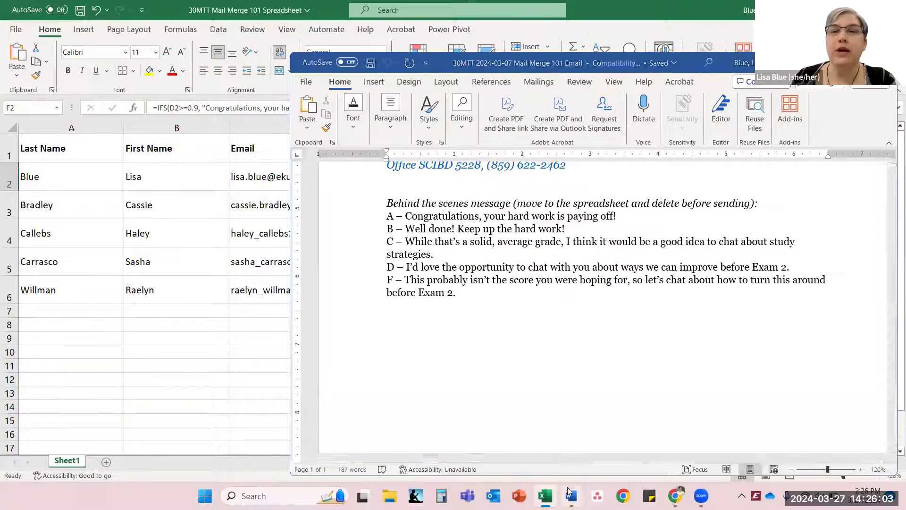
{"action": "scroll", "coordinate": [419, 294], "scroll_direction": "up", "scroll_amount": 1}
{"action": "left_click_drag", "start_coordinate": [387, 373], "coordinate": [488, 389]}
{"action": "key", "text": "Delete"}
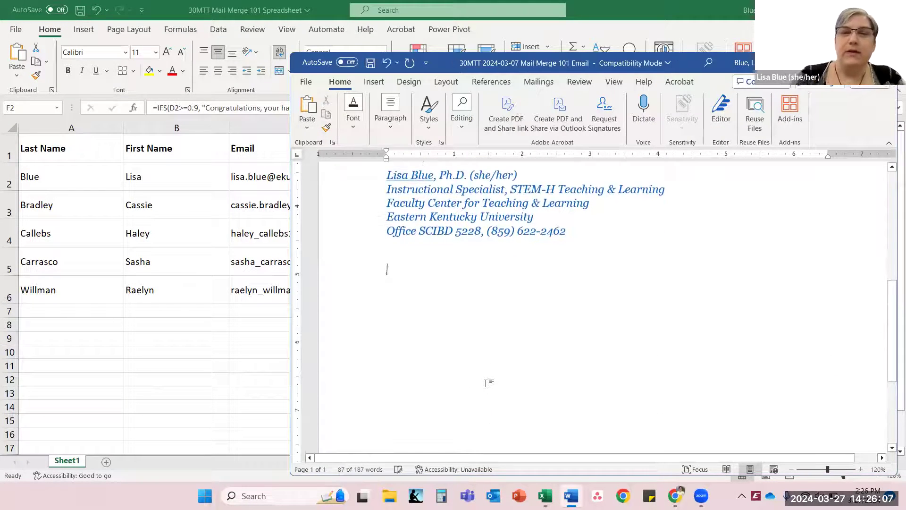
Delete the highlighted "Dear Student," greeting beneath the Mail Merge 101 banner, leaving its line empty
{"action": "scroll", "coordinate": [472, 383], "scroll_direction": "up", "scroll_amount": 5}
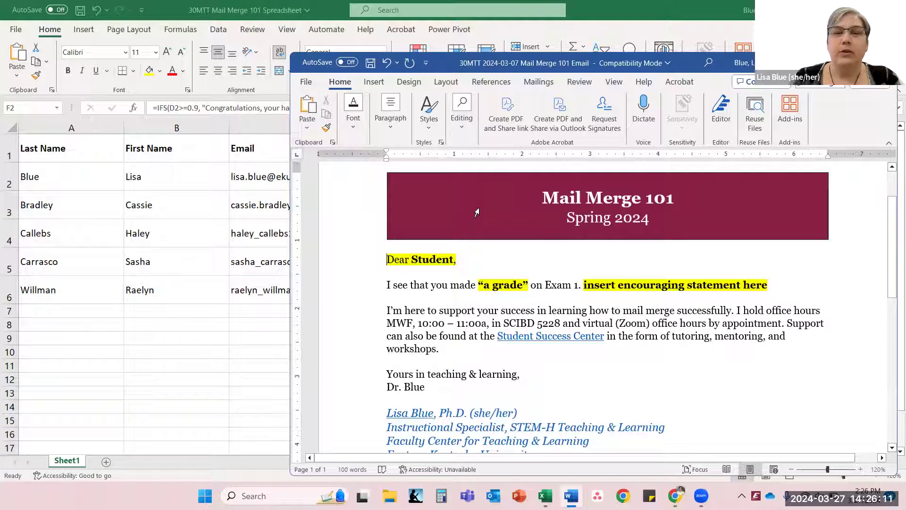
{"action": "key", "text": "Delete"}
{"action": "key", "text": "Delete"}
{"action": "key", "text": "Delete"}
{"action": "key", "text": "Delete"}
{"action": "key", "text": "Delete"}
{"action": "key", "text": "Delete"}
{"action": "key", "text": "Delete"}
{"action": "key", "text": "Delete"}
{"action": "key", "text": "Delete"}
{"action": "key", "text": "Delete"}
{"action": "key", "text": "Delete"}
{"action": "key", "text": "Delete"}
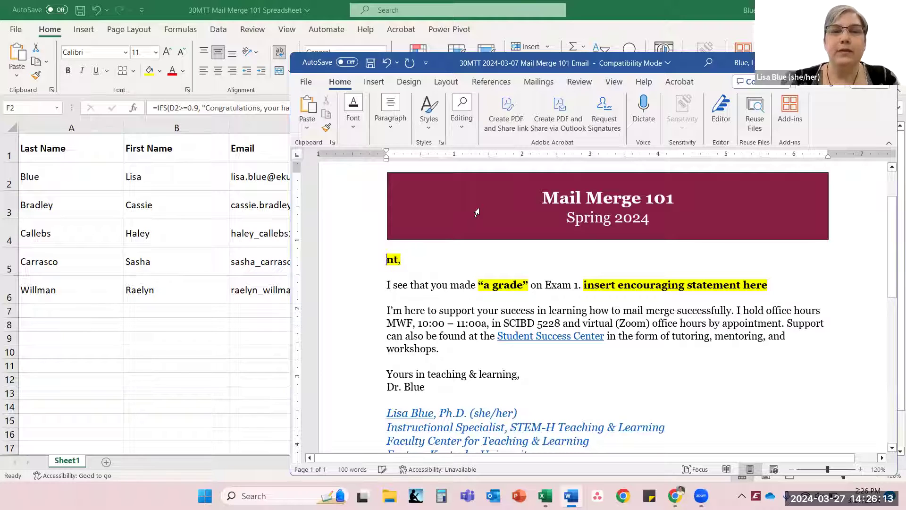
{"action": "key", "text": "Delete"}
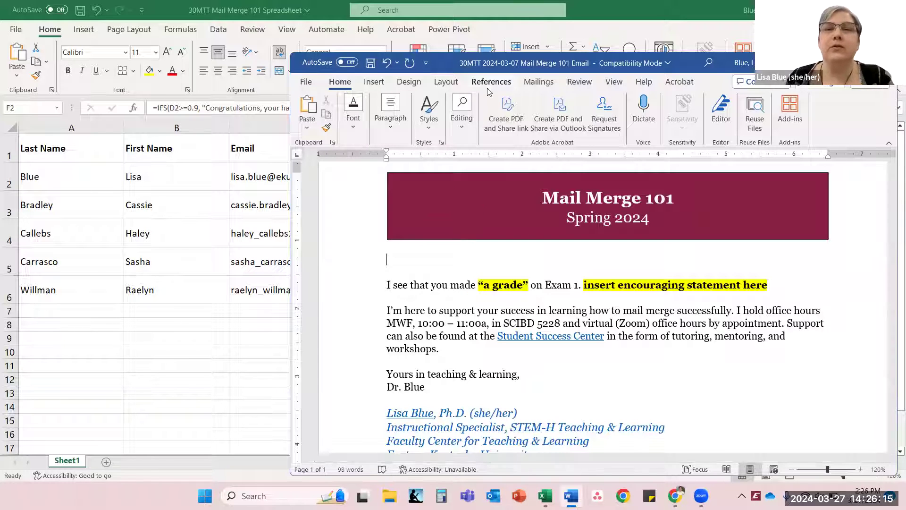
Start a mail merge for the document as E-mail Messages
{"action": "left_click", "coordinate": [540, 82]}
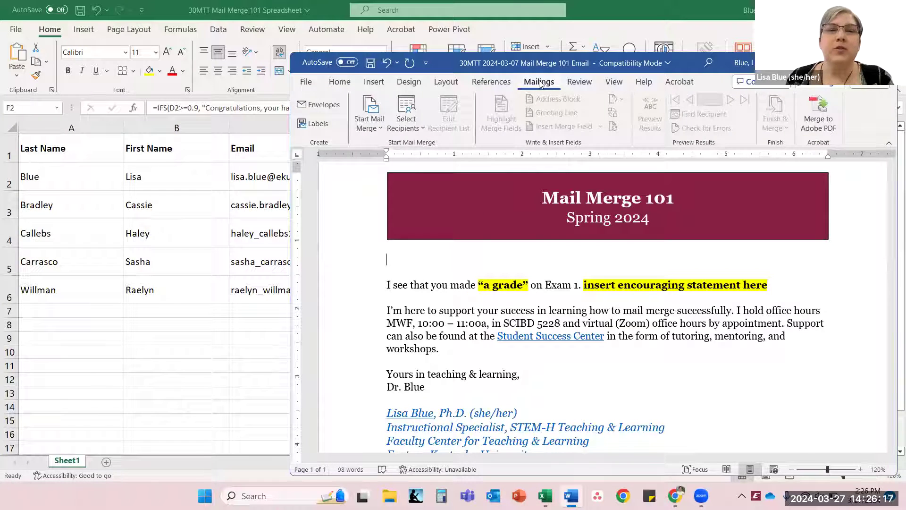
{"action": "left_click", "coordinate": [369, 127]}
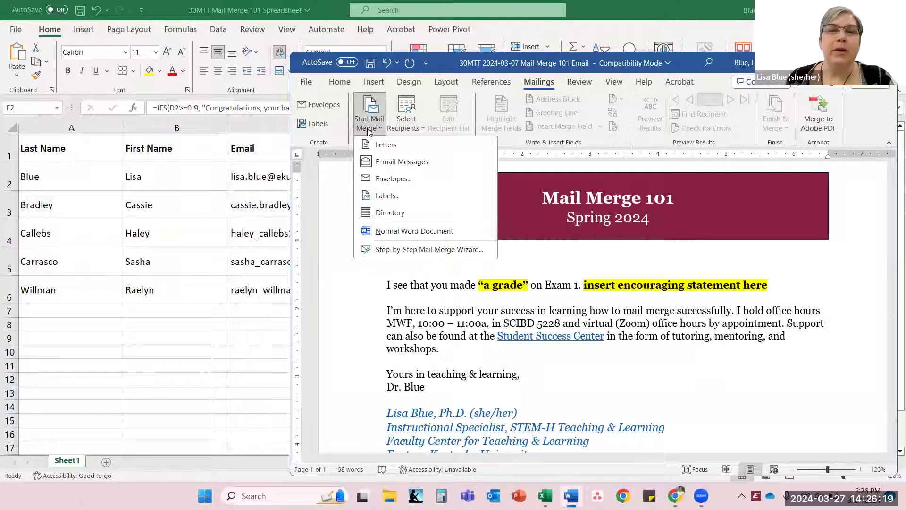
{"action": "left_click", "coordinate": [381, 165]}
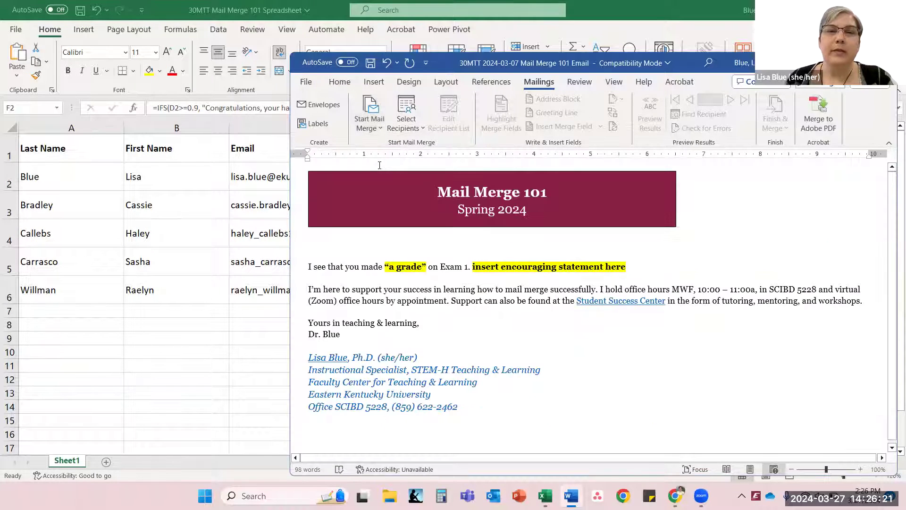
Attach Sheet1$ of the existing list "30MTT Mail Merge 101 Spreadsheet" as recipients, with the first row as column headers
{"action": "left_click", "coordinate": [405, 124]}
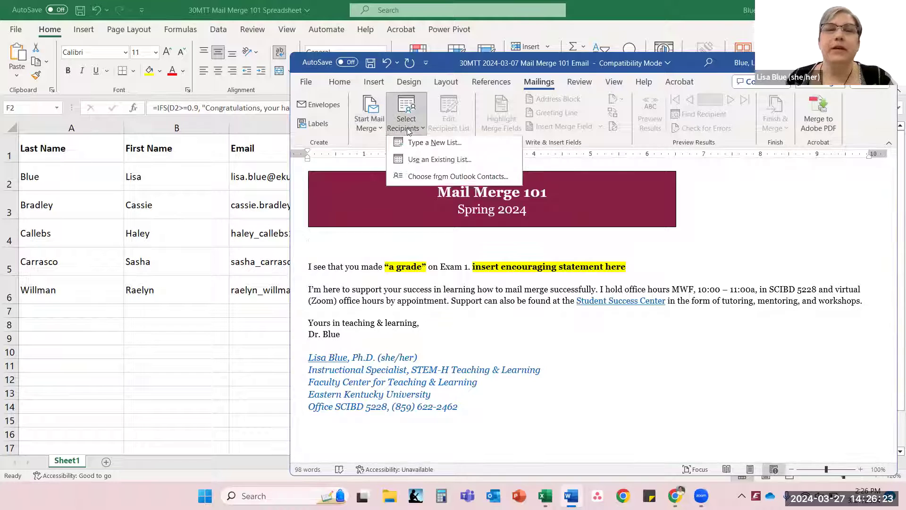
{"action": "left_click", "coordinate": [405, 168]}
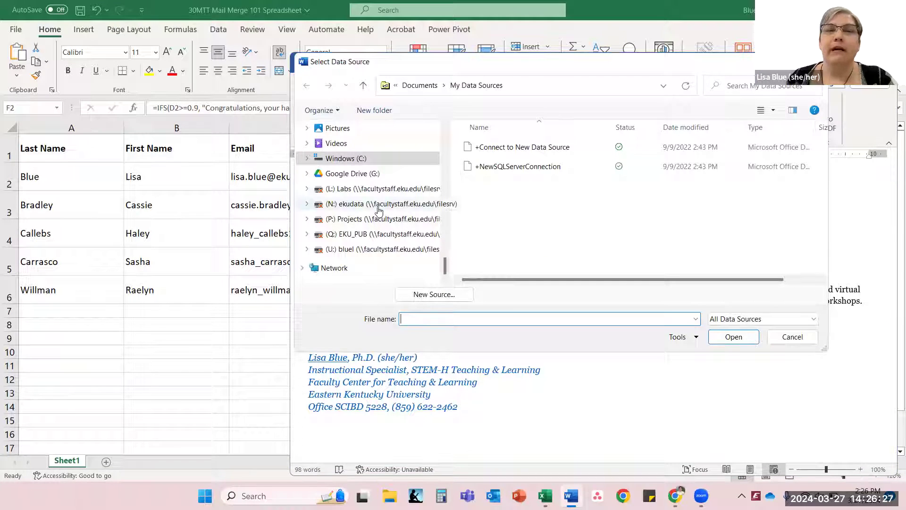
{"action": "scroll", "coordinate": [382, 215], "scroll_direction": "up", "scroll_amount": 8}
{"action": "scroll", "coordinate": [373, 213], "scroll_direction": "up", "scroll_amount": 5}
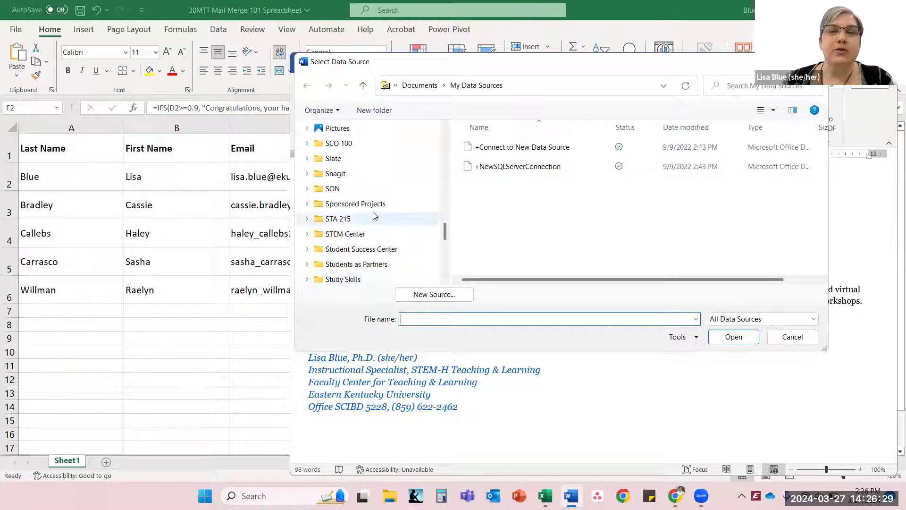
{"action": "scroll", "coordinate": [349, 208], "scroll_direction": "up", "scroll_amount": 2}
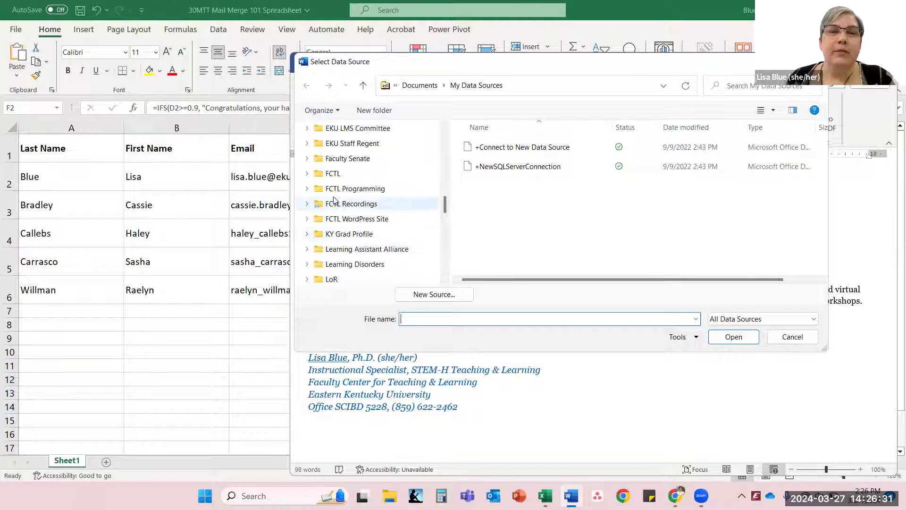
{"action": "left_click", "coordinate": [307, 187]}
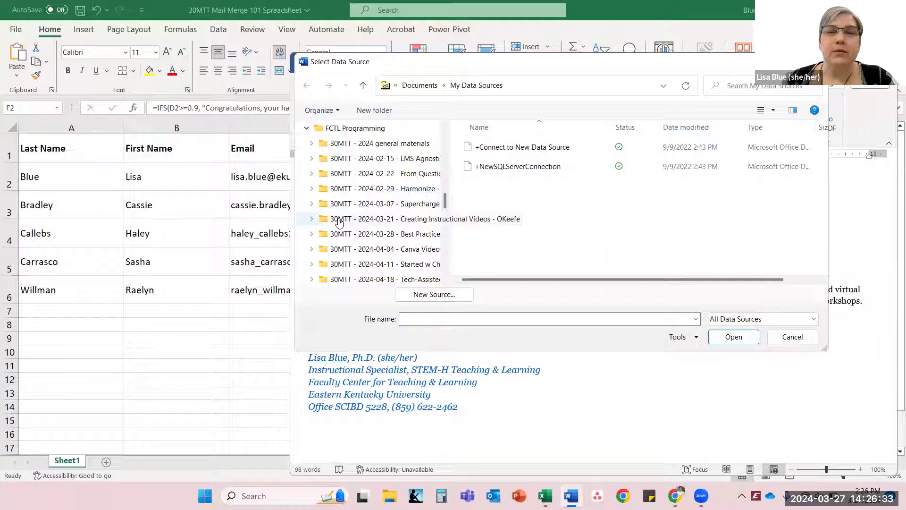
{"action": "left_click", "coordinate": [350, 207]}
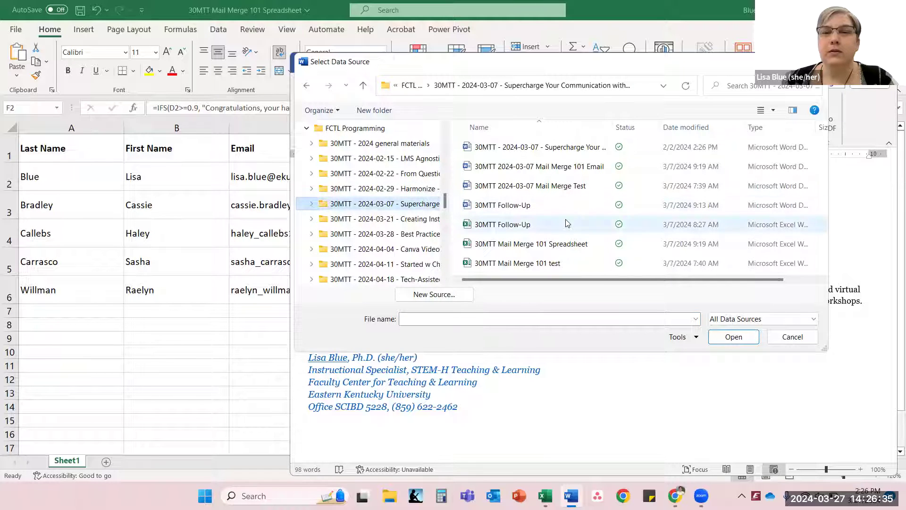
{"action": "left_click", "coordinate": [554, 253]}
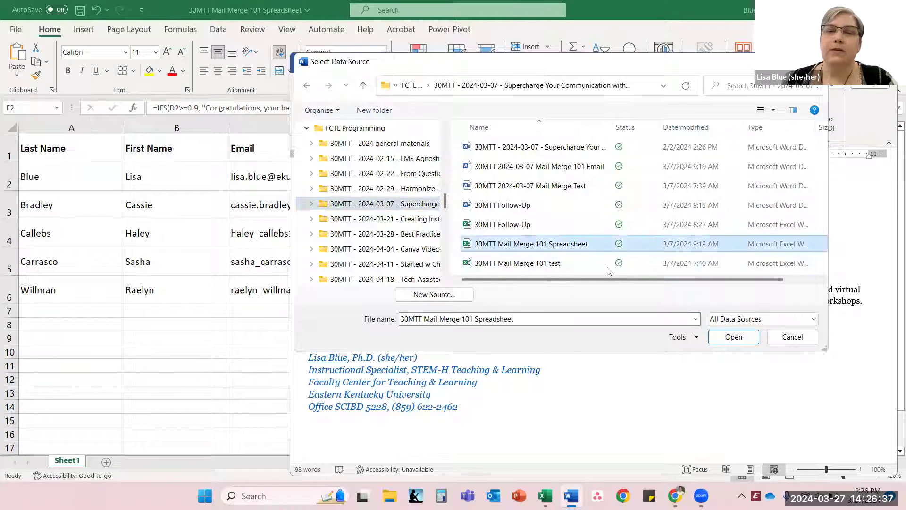
{"action": "left_click", "coordinate": [731, 338]}
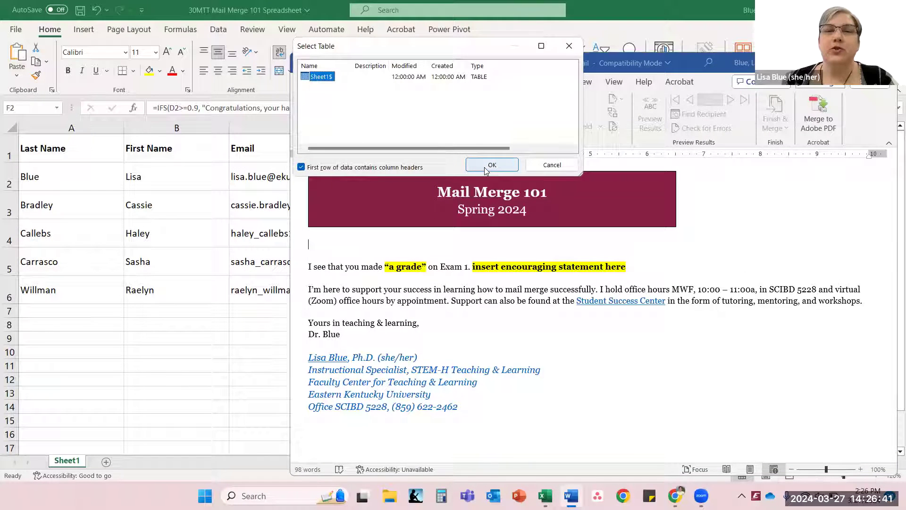
{"action": "left_click", "coordinate": [484, 166]}
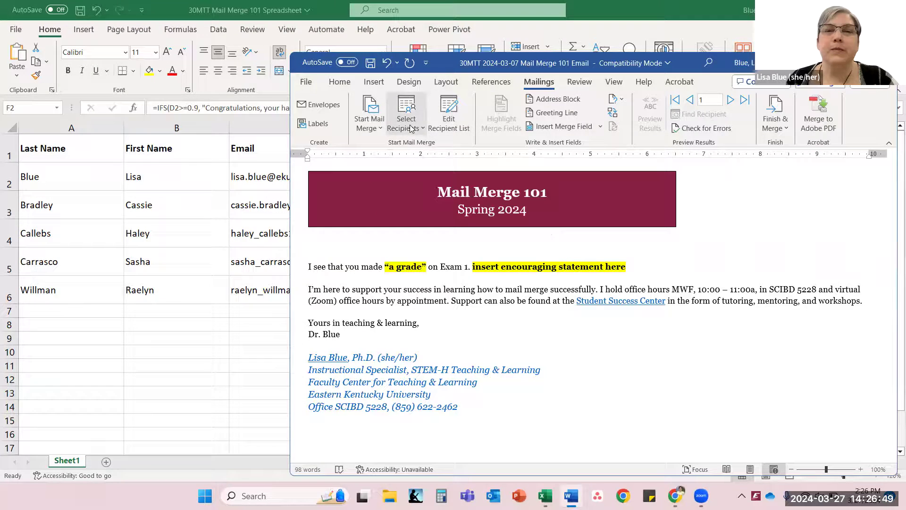
Insert a greeting line on the empty line using "Dear", the first-name-only format and a comma
{"action": "left_click", "coordinate": [555, 113]}
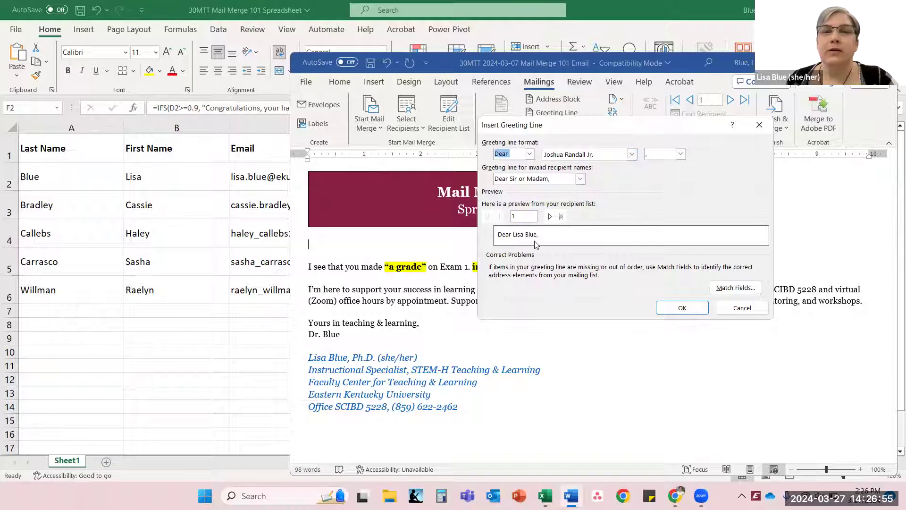
{"action": "left_click", "coordinate": [632, 155]}
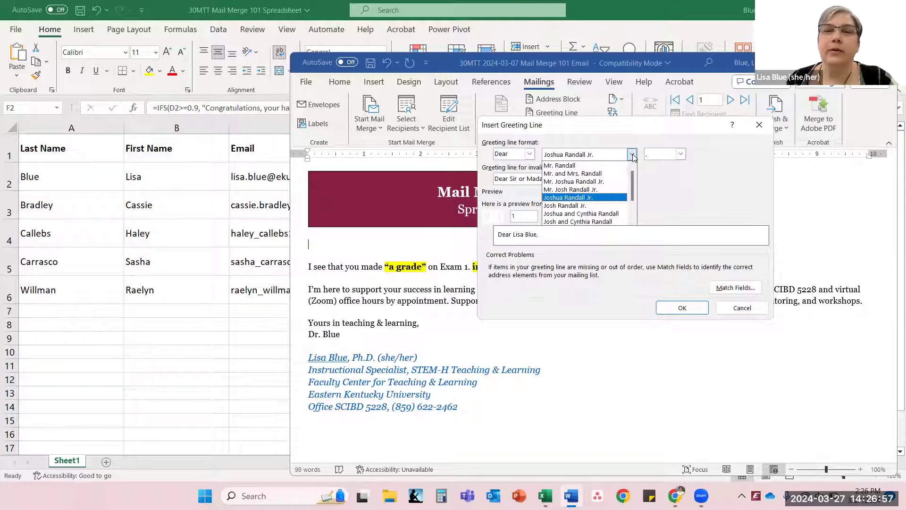
{"action": "scroll", "coordinate": [595, 198], "scroll_direction": "down", "scroll_amount": 2}
{"action": "left_click", "coordinate": [602, 216]}
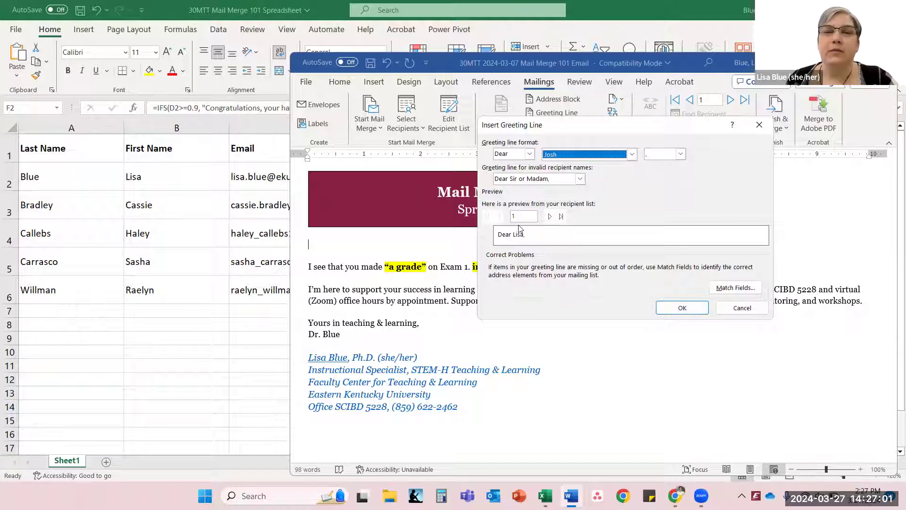
{"action": "left_click", "coordinate": [679, 307]}
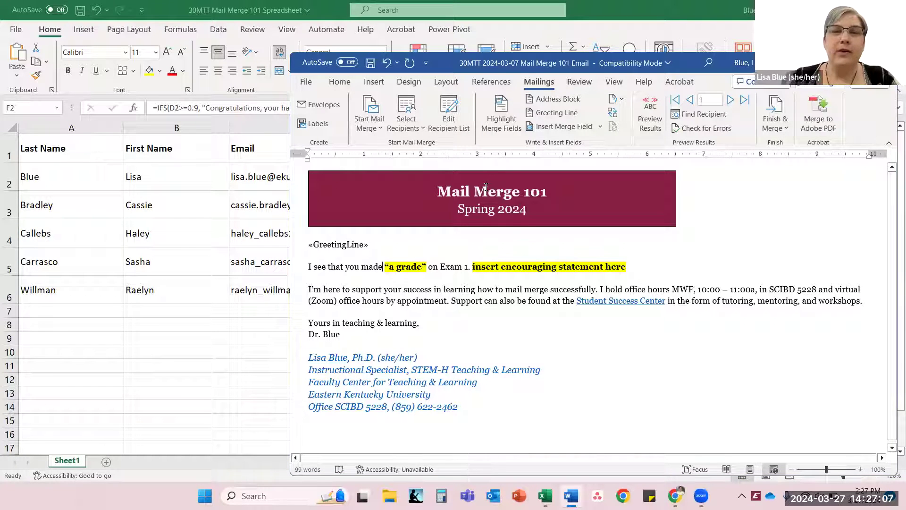
Delete the highlighted "a grade" placeholder, including its quotation marks, from the Exam 1 sentence
{"action": "key", "text": "Delete"}
{"action": "key", "text": "Delete"}
{"action": "key", "text": "Delete"}
{"action": "key", "text": "Delete"}
{"action": "key", "text": "Delete"}
{"action": "key", "text": "Delete"}
{"action": "key", "text": "Delete"}
{"action": "key", "text": "Delete"}
{"action": "key", "text": "Delete"}
{"action": "key", "text": "Delete"}
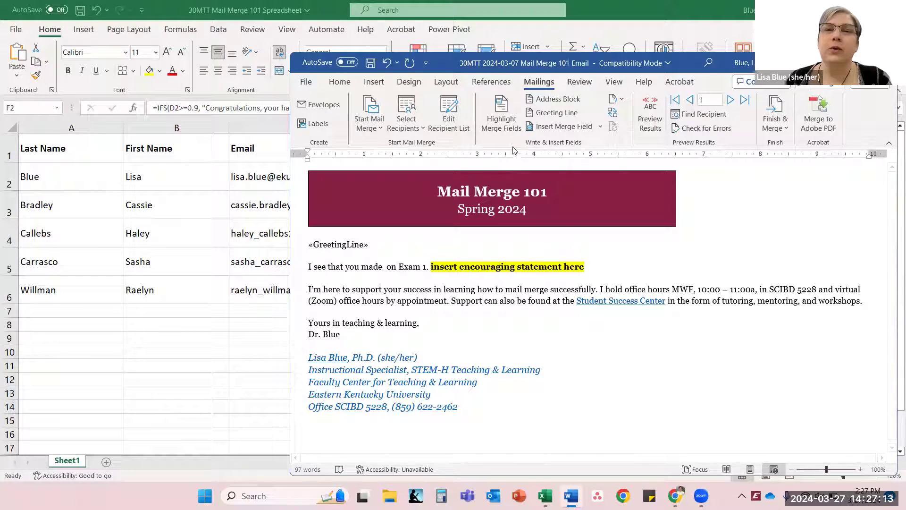
Insert the Grade merge field between "I see that you made" and "on Exam 1"
{"action": "left_click", "coordinate": [564, 128]}
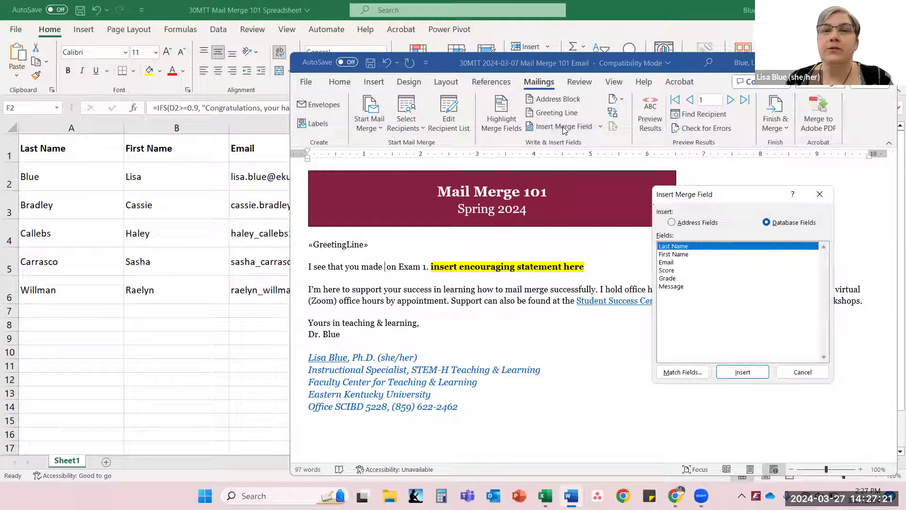
{"action": "left_click", "coordinate": [670, 278]}
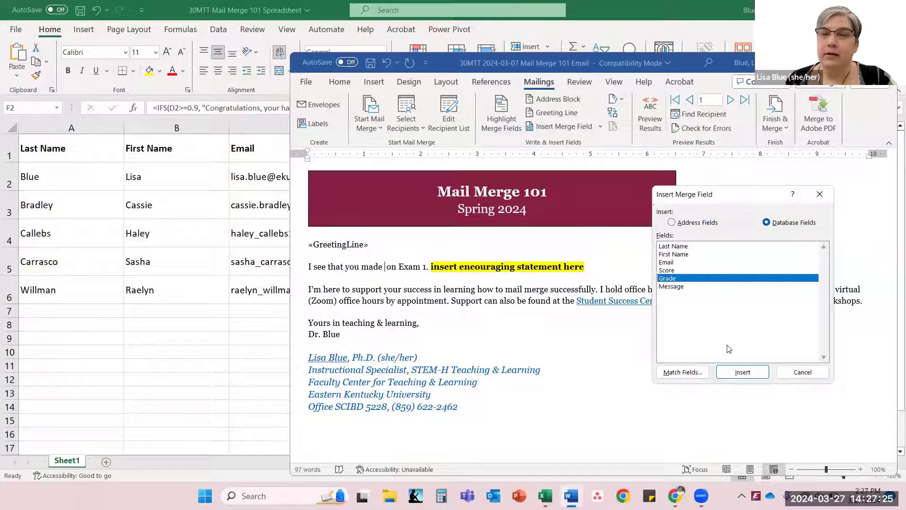
{"action": "left_click", "coordinate": [744, 372]}
{"action": "left_click", "coordinate": [802, 373]}
Delete the highlighted "insert encouraging statement here" placeholder after the Exam 1 sentence
{"action": "left_click", "coordinate": [464, 265]}
{"action": "key", "text": "Delete"}
{"action": "key", "text": "Delete"}
{"action": "key", "text": "Delete"}
{"action": "key", "text": "Delete"}
{"action": "key", "text": "Delete"}
{"action": "key", "text": "Delete"}
{"action": "key", "text": "Delete"}
{"action": "key", "text": "Delete"}
{"action": "key", "text": "Delete"}
{"action": "key", "text": "Delete"}
{"action": "key", "text": "Delete"}
{"action": "key", "text": "Delete"}
{"action": "key", "text": "Delete"}
{"action": "key", "text": "Delete"}
{"action": "key", "text": "Delete"}
{"action": "key", "text": "Delete"}
{"action": "key", "text": "Delete"}
{"action": "key", "text": "Delete"}
{"action": "key", "text": "Delete"}
{"action": "key", "text": "Delete"}
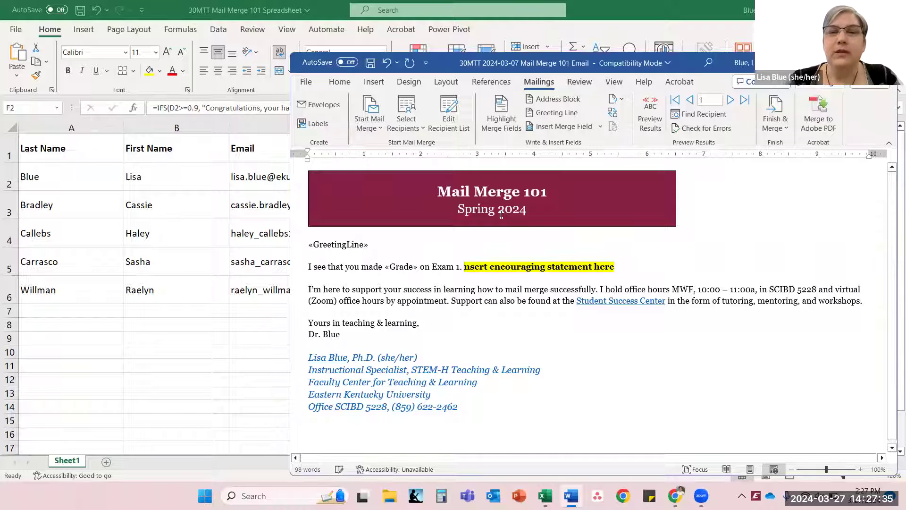
{"action": "key", "text": "Delete"}
{"action": "key", "text": "Delete"}
{"action": "key", "text": "Delete"}
{"action": "key", "text": "Delete"}
{"action": "key", "text": "Delete"}
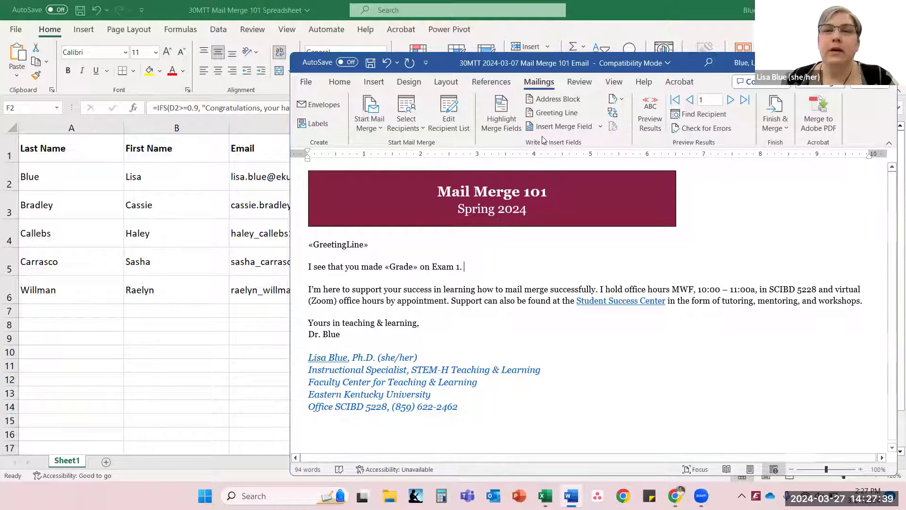
Insert the Message merge field after the Exam 1 sentence in place of the encouraging statement
{"action": "left_click", "coordinate": [562, 126]}
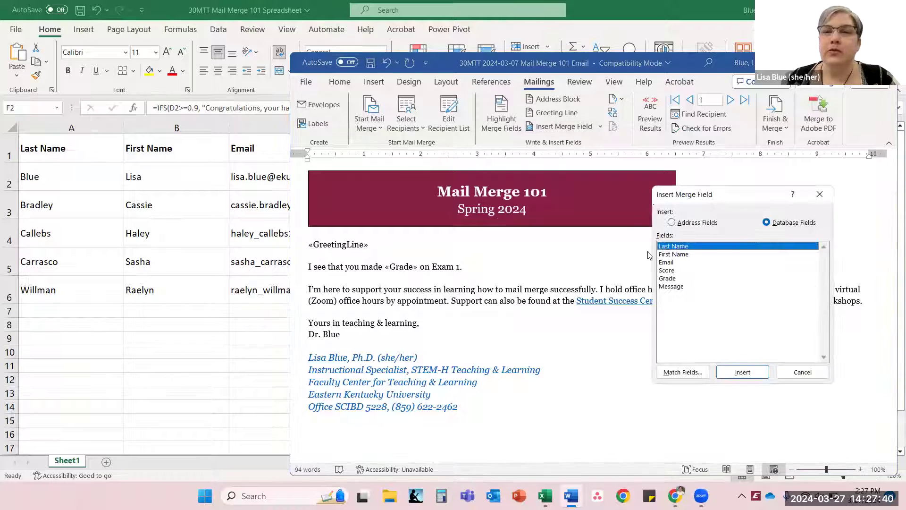
{"action": "left_click", "coordinate": [679, 287]}
{"action": "left_click", "coordinate": [741, 371]}
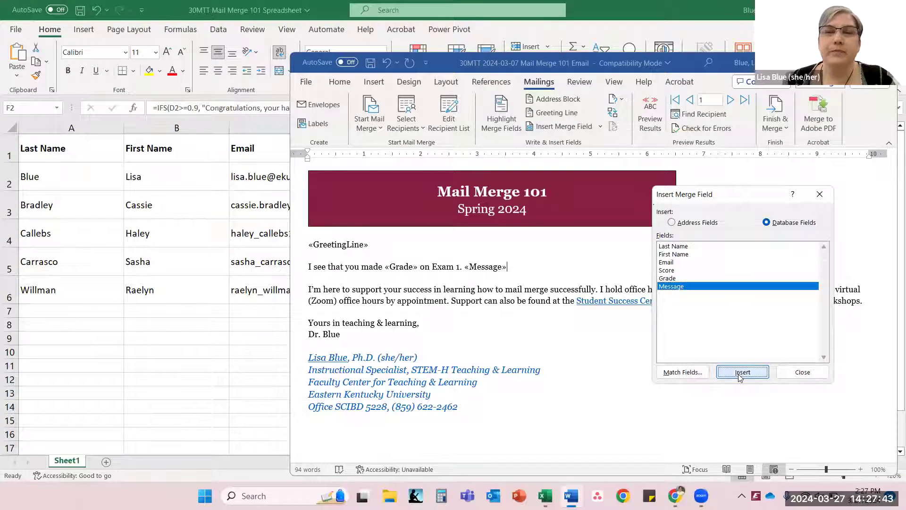
{"action": "left_click", "coordinate": [802, 373]}
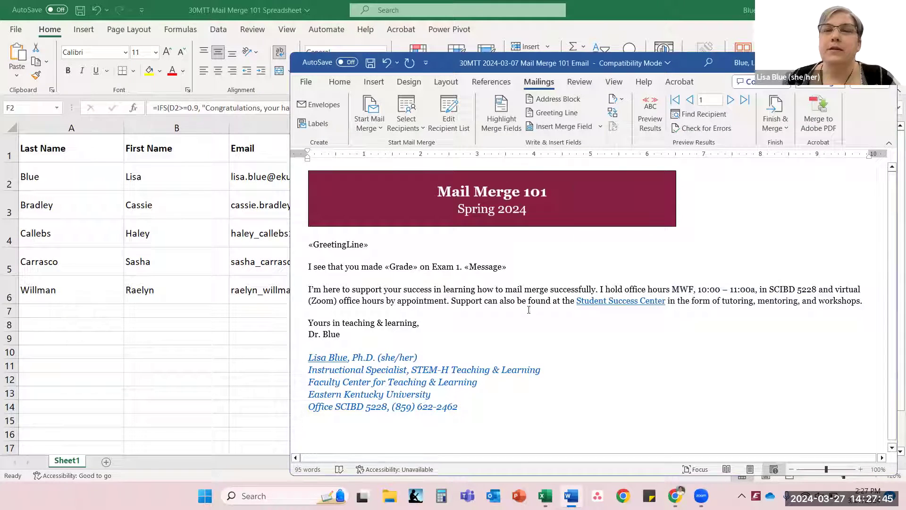
Preview the merged e-mail results and step through the recipients from record 1 to record 5
{"action": "left_click", "coordinate": [650, 109]}
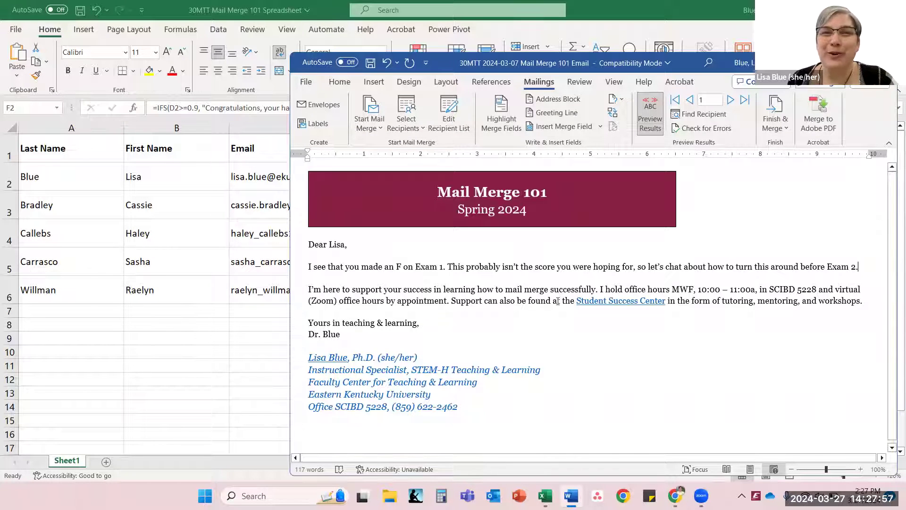
{"action": "left_click", "coordinate": [731, 101]}
{"action": "left_click", "coordinate": [730, 101]}
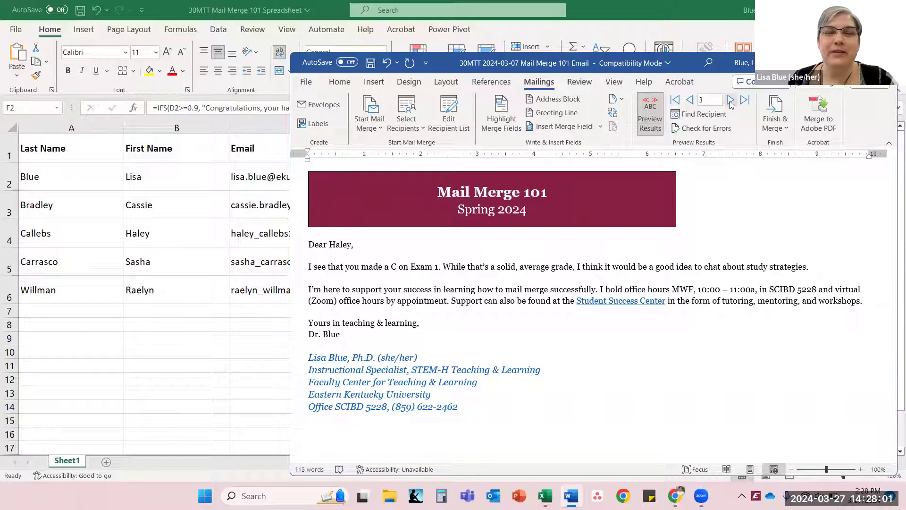
{"action": "left_click", "coordinate": [730, 101]}
{"action": "left_click", "coordinate": [731, 100]}
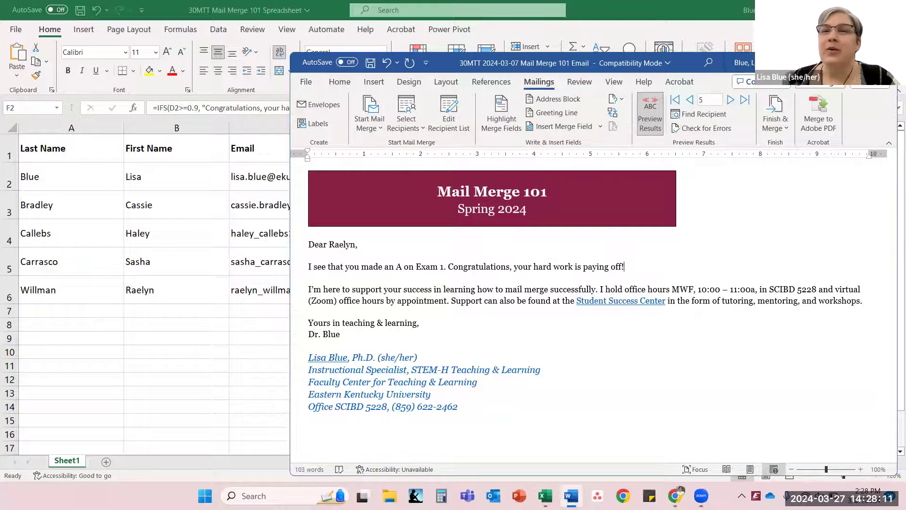
Switch to the Excel recipient spreadsheet and inspect the score, grade and message cells in row 2
{"action": "left_click", "coordinate": [829, 63]}
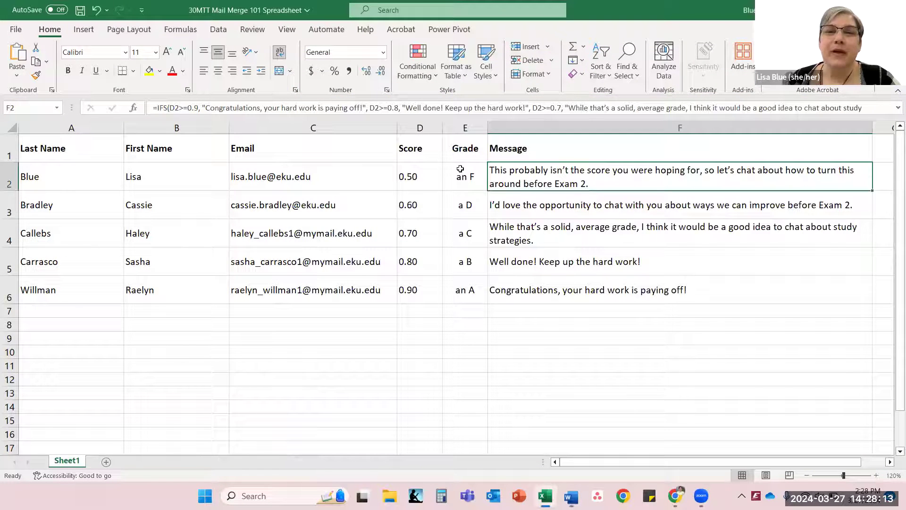
{"action": "left_click", "coordinate": [460, 169]}
{"action": "left_click", "coordinate": [411, 176]}
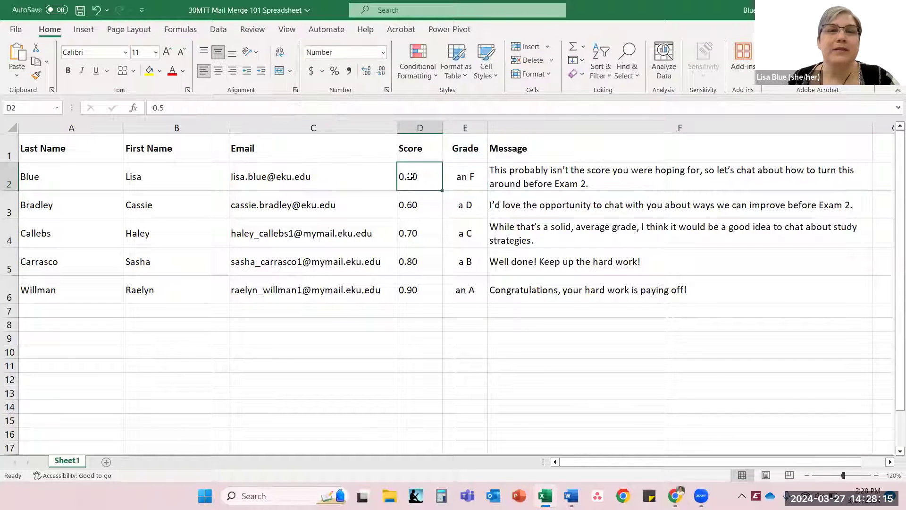
{"action": "left_click", "coordinate": [473, 183]}
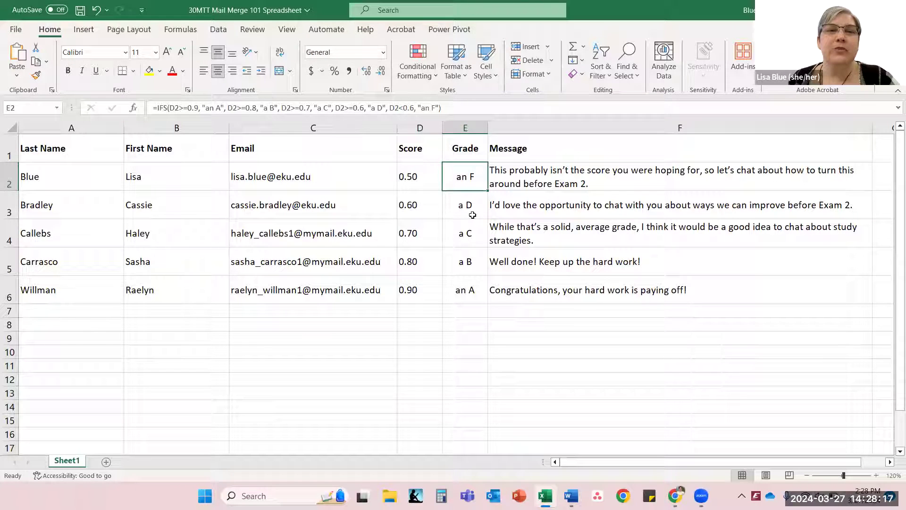
{"action": "left_click", "coordinate": [528, 176]}
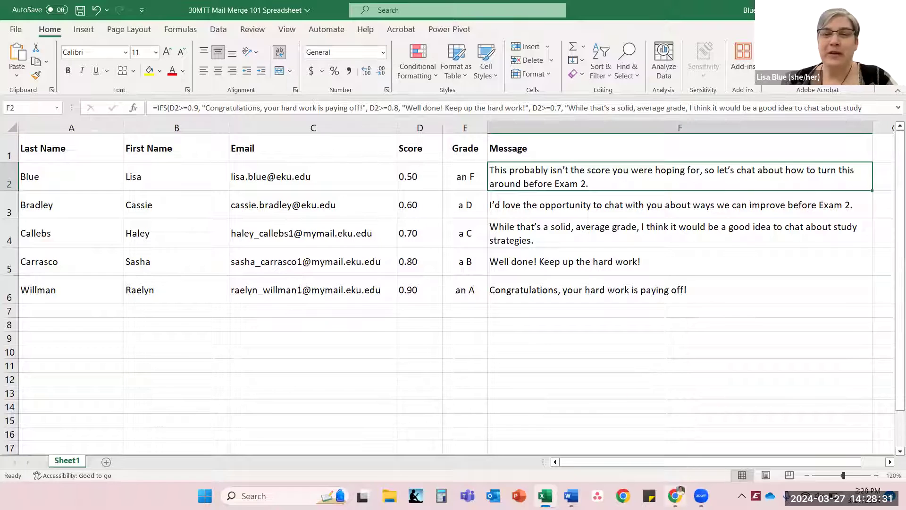
Switch to the "Mail Merge for Feedback" chat in ChatGPT, copy the suggested IFS letter-grade formula, and return to the spreadsheet
{"action": "left_click", "coordinate": [676, 496]}
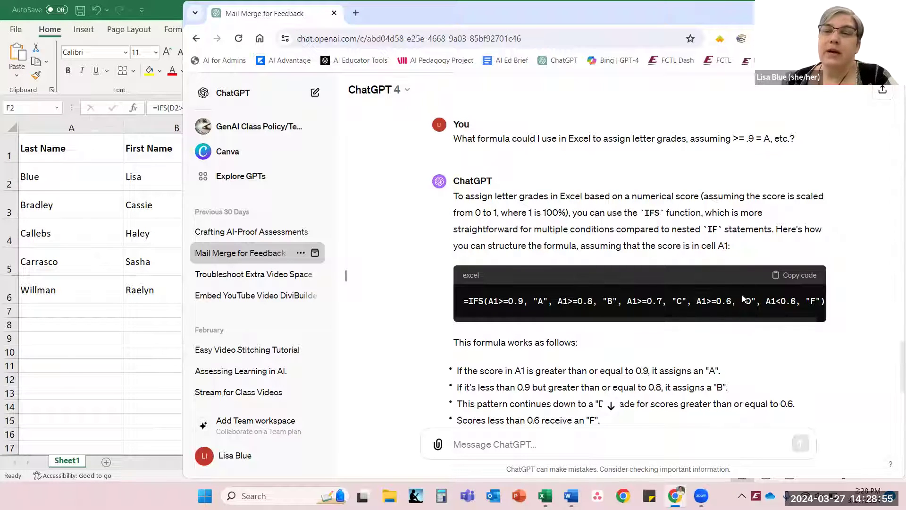
{"action": "left_click", "coordinate": [787, 276]}
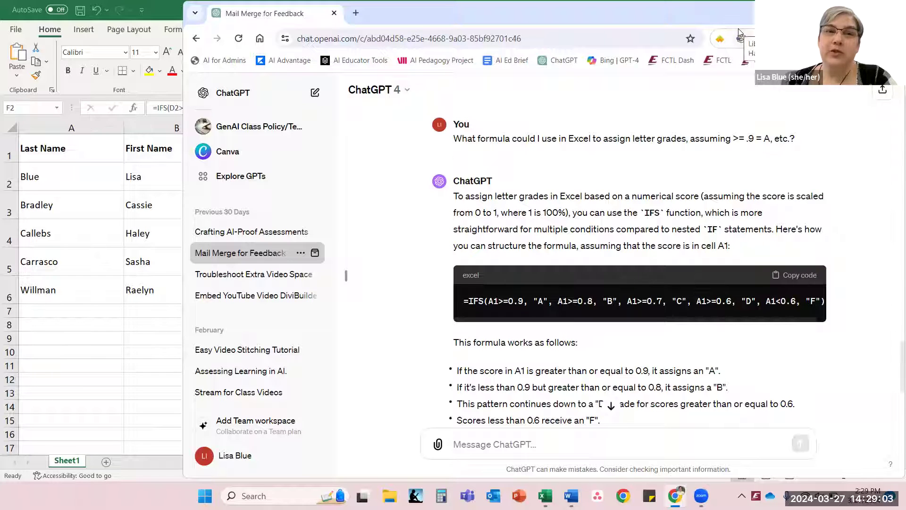
{"action": "left_click", "coordinate": [839, 13]}
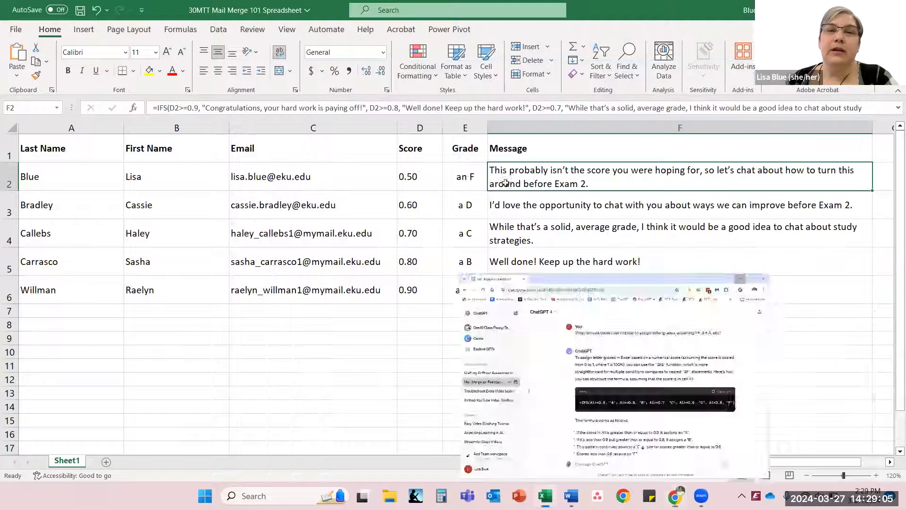
Examine the IFS formula in Grade cell E2 in edit mode, leave it as is, and inspect Message cell F2
{"action": "left_click", "coordinate": [467, 176]}
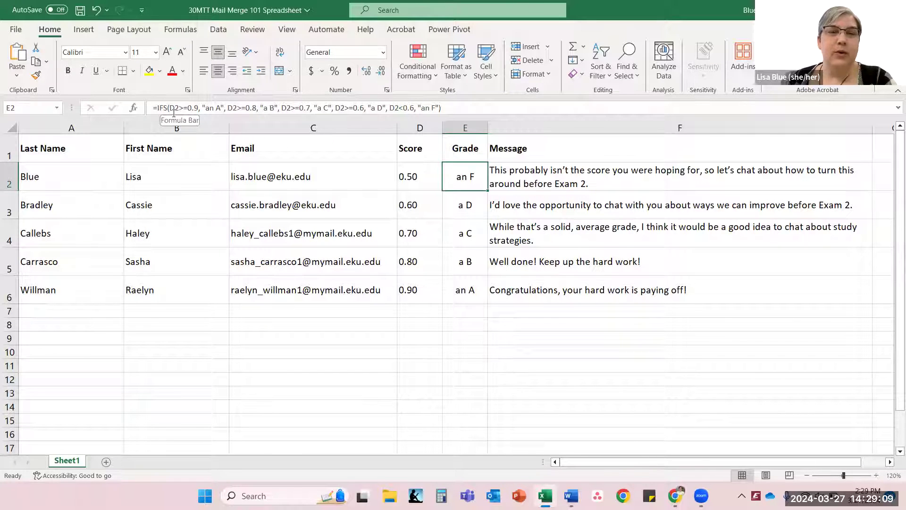
{"action": "key", "text": "F2"}
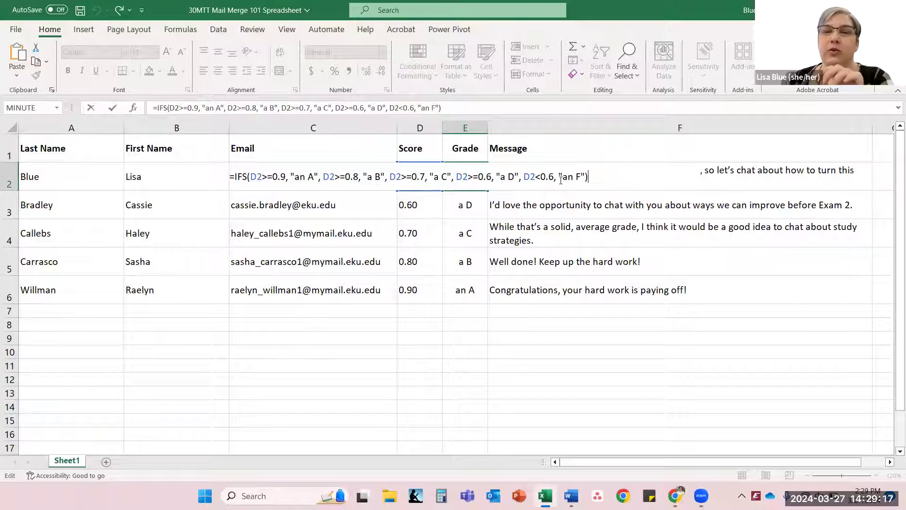
{"action": "key", "text": "Return"}
{"action": "left_click", "coordinate": [633, 176]}
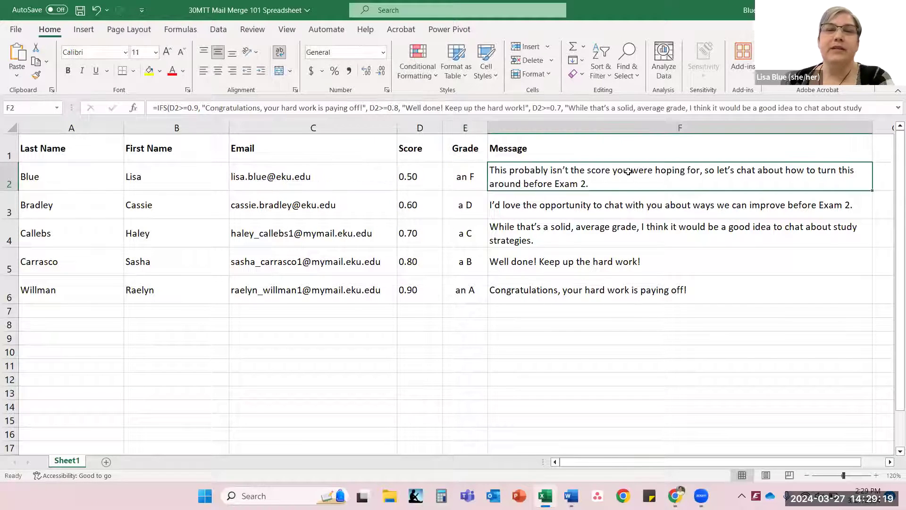